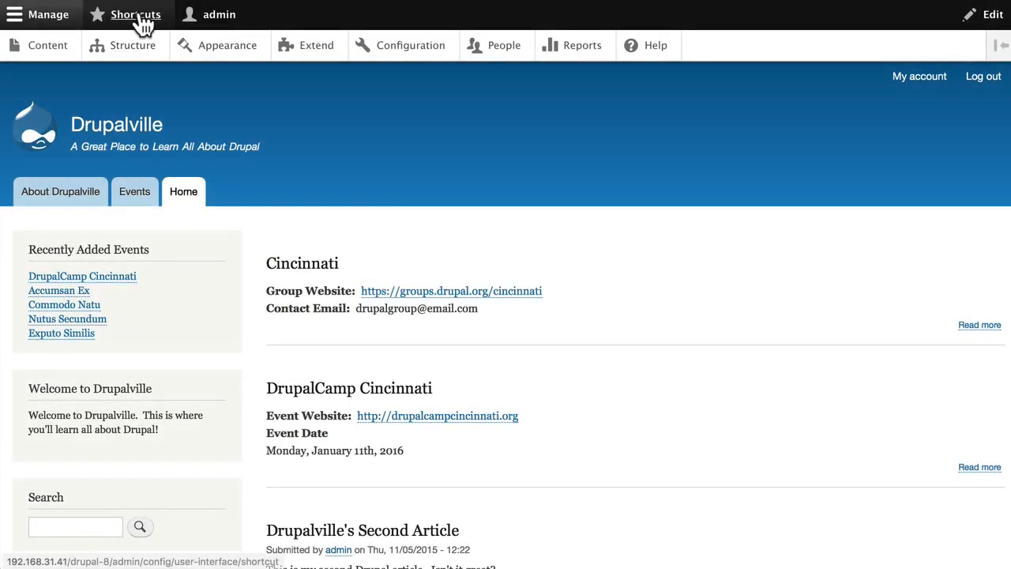
- Start a new view from the Views list and name it "Upcoming Events"
click(135, 14)
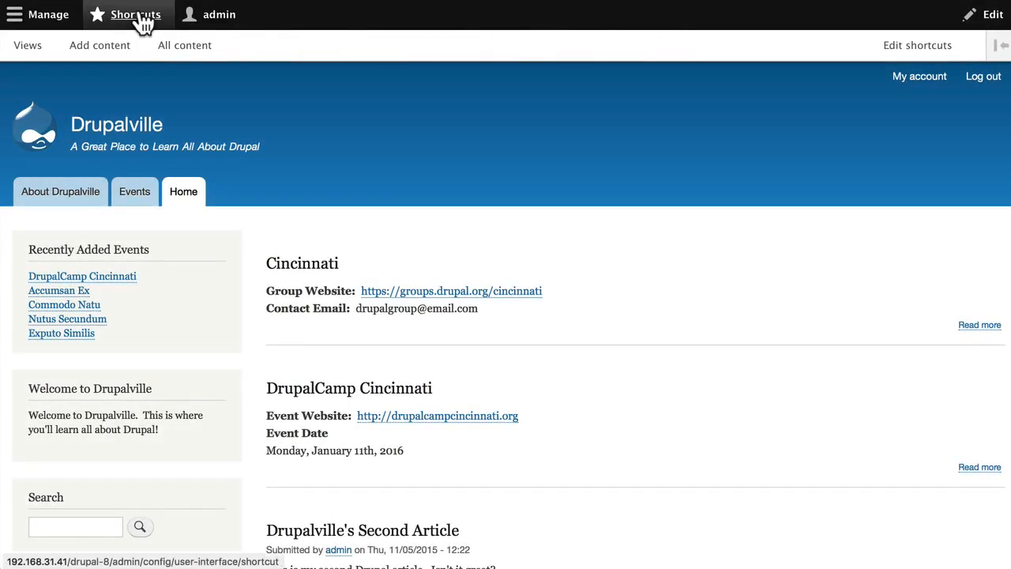
click(34, 49)
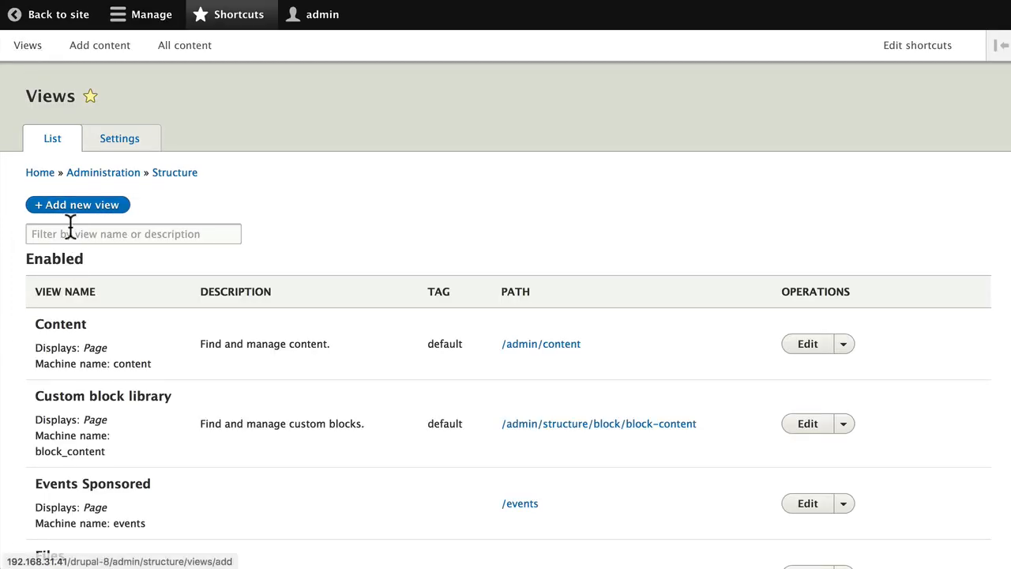
click(75, 207)
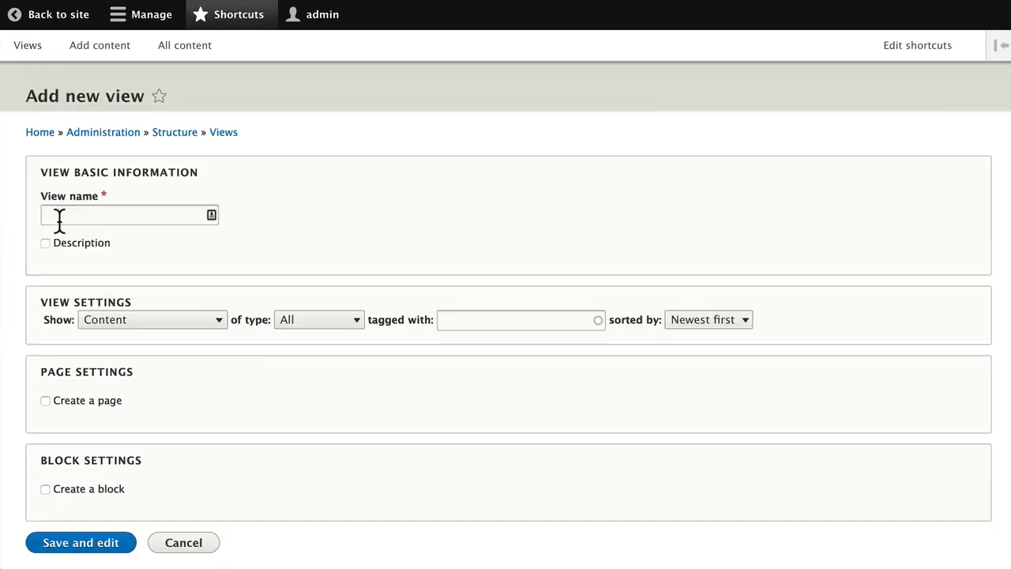
click(59, 216)
text(Upcomin)
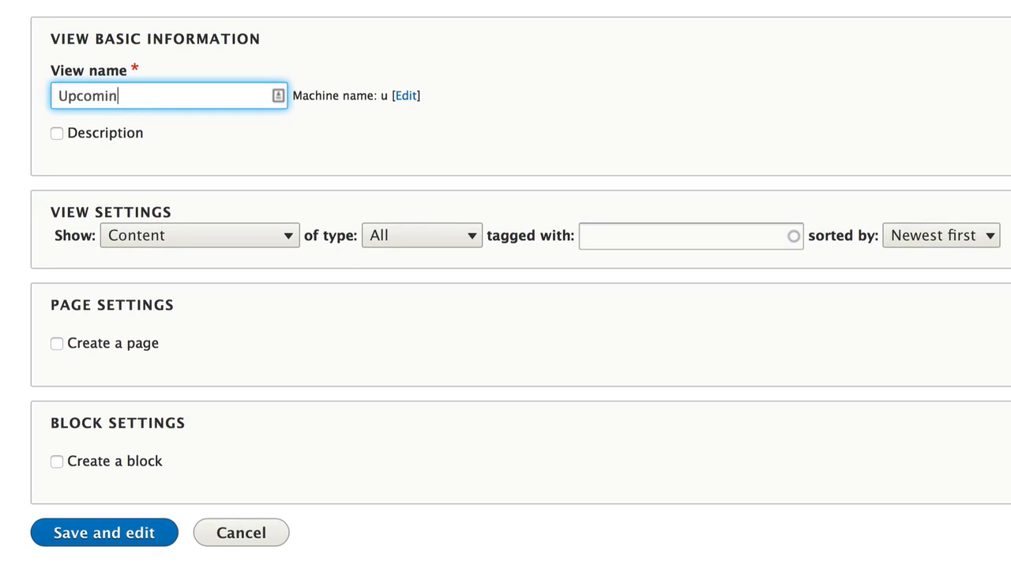
text(g Events)
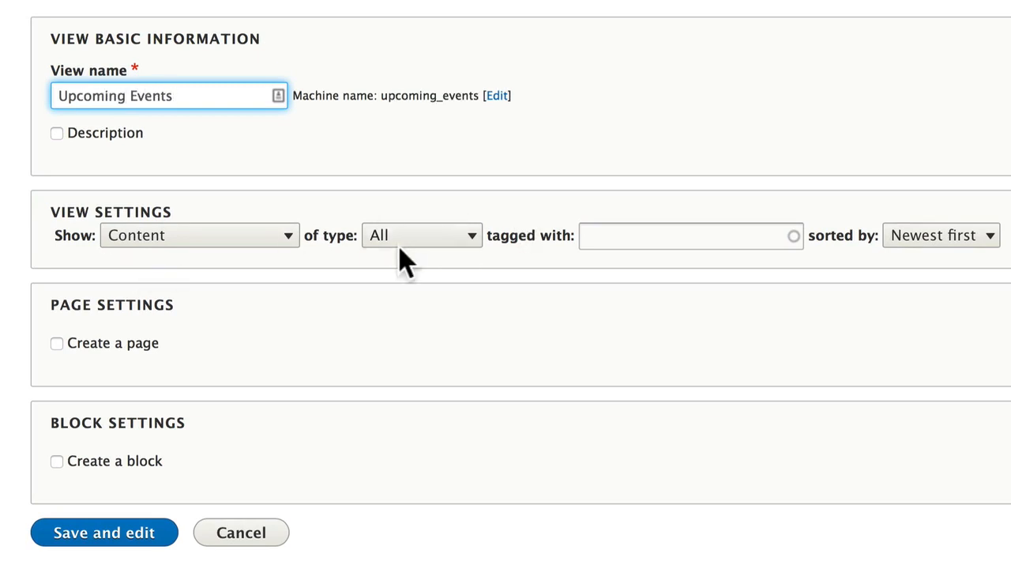
- Restrict the view to content of type Events, keeping Content as what it shows
click(410, 237)
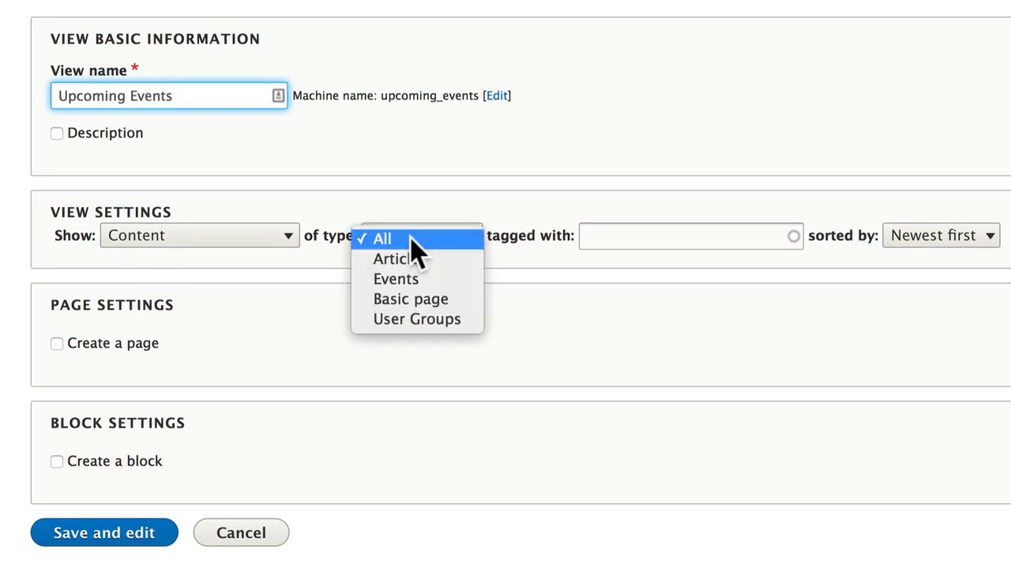
click(410, 280)
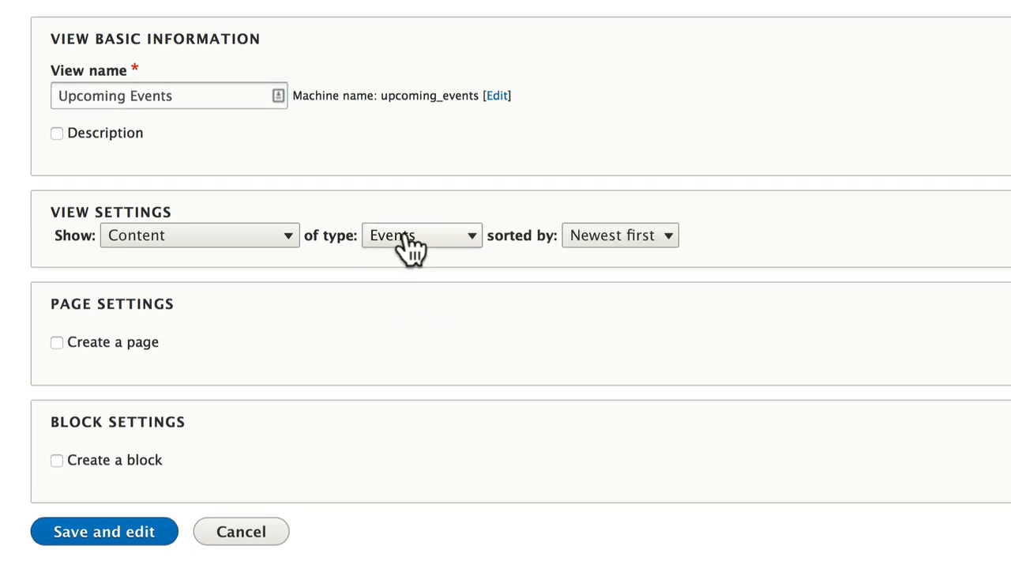
click(290, 238)
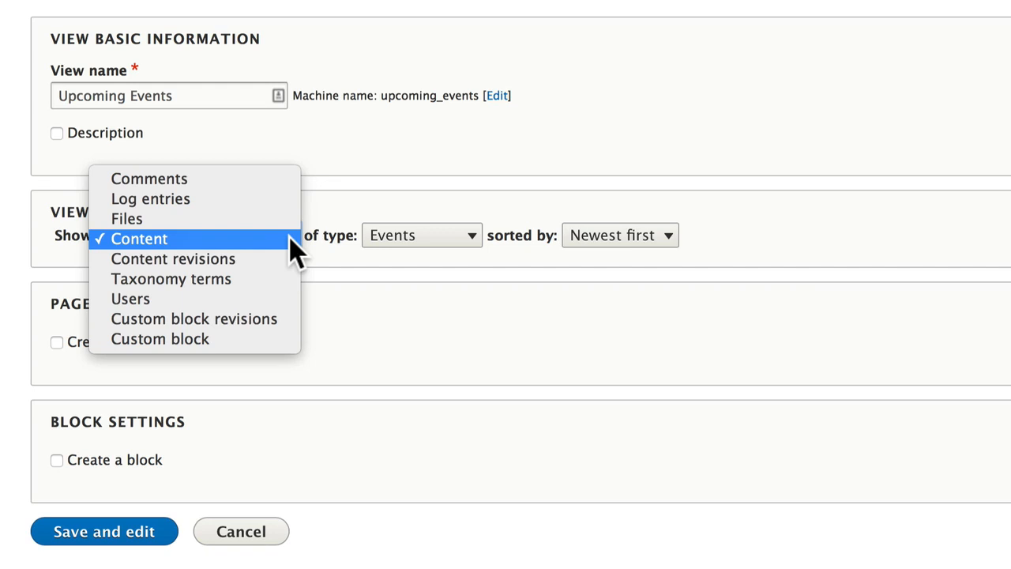
click(495, 283)
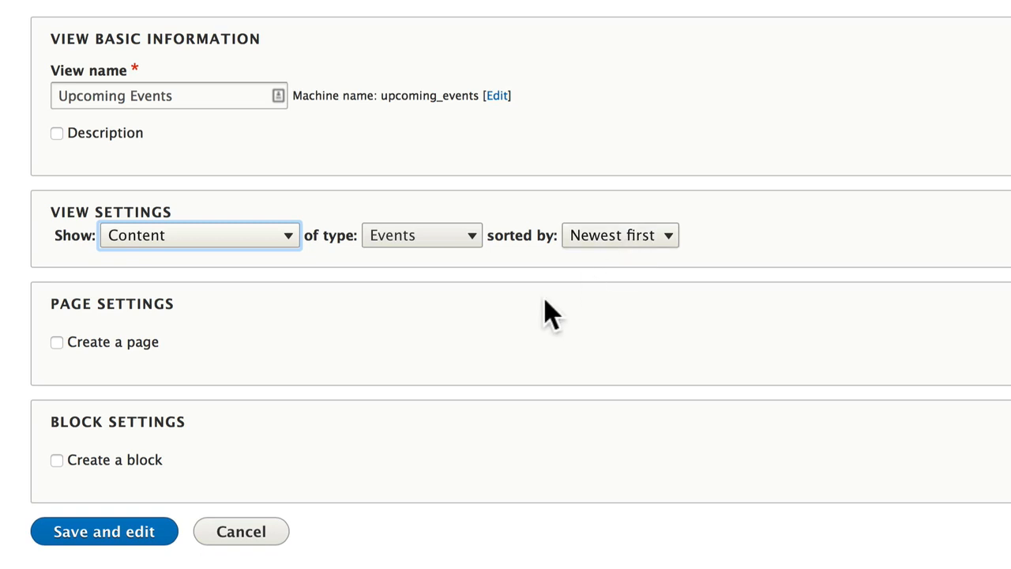
- Create a page for the view and set its display format to Table
scroll(517, 316, down, 2)
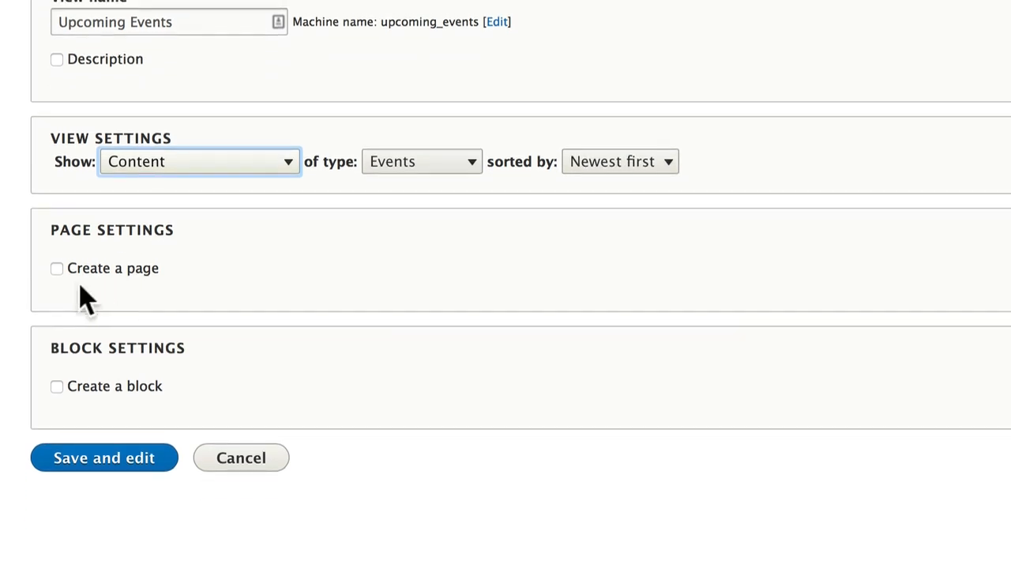
click(57, 269)
scroll(29, 339, down, 5)
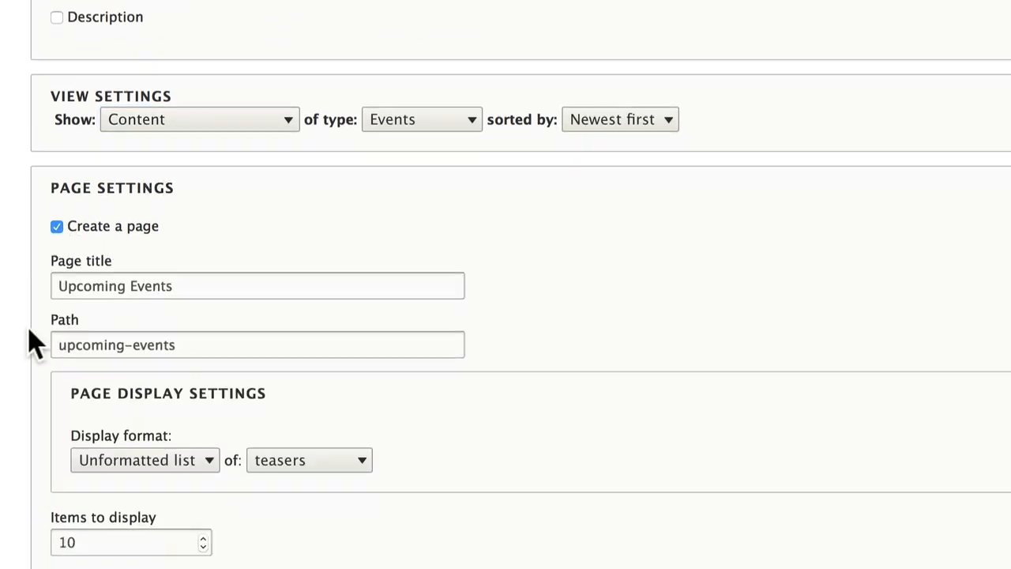
scroll(32, 339, down, 1)
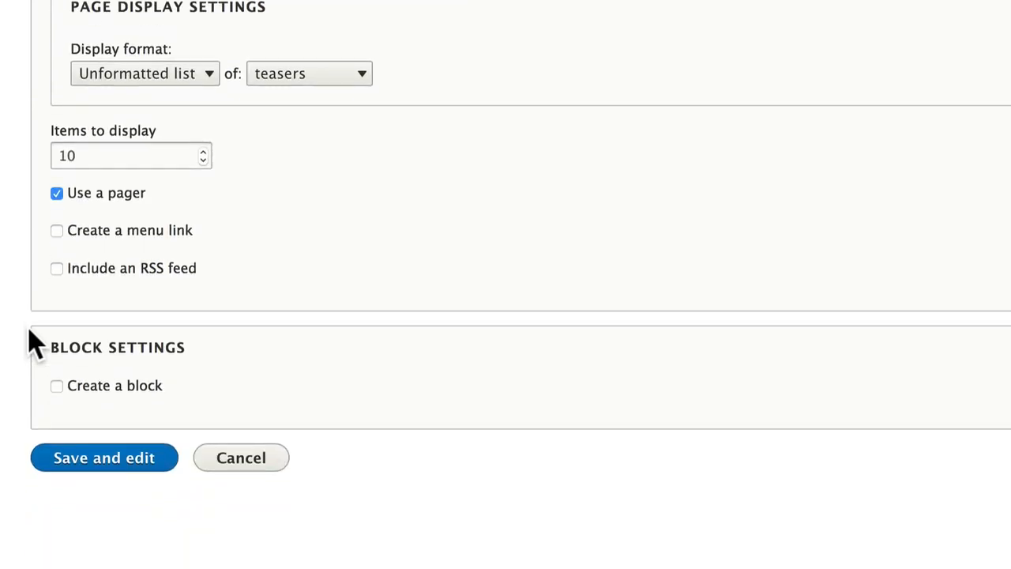
click(158, 83)
click(154, 60)
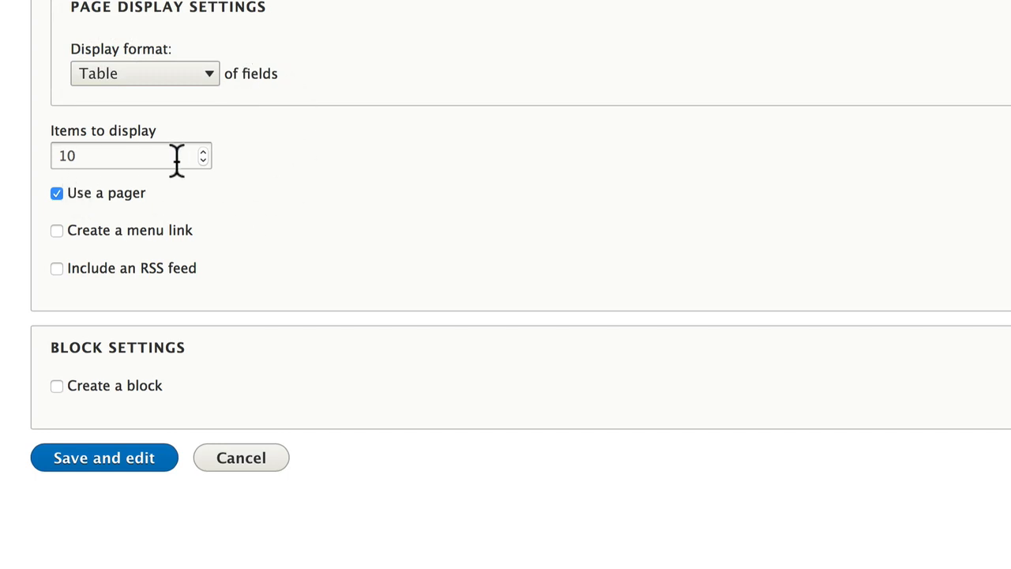
- Create a menu link for the page in the Main navigation menu, and save the view for editing
click(60, 236)
click(99, 294)
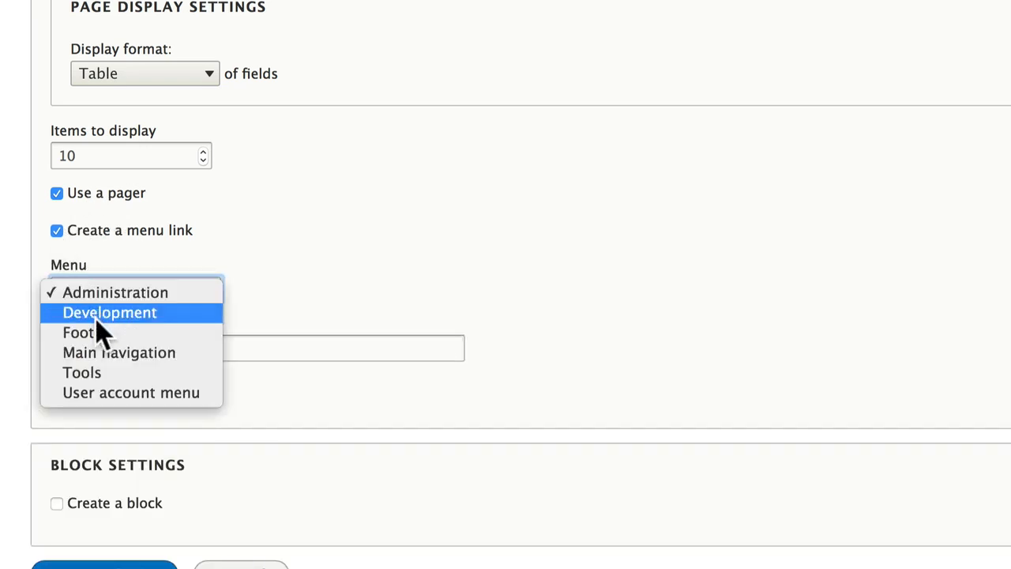
click(70, 354)
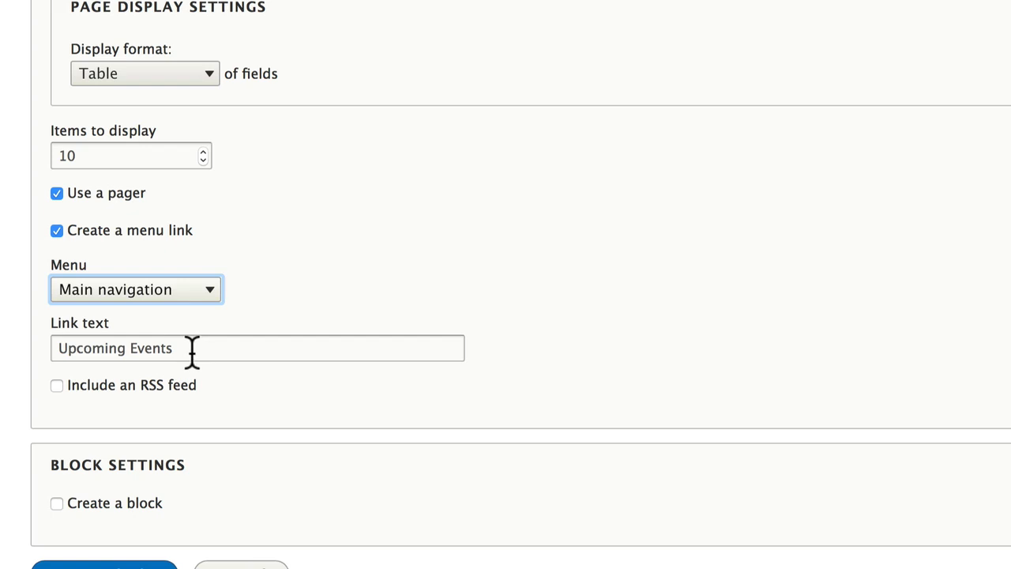
scroll(192, 349, down, 3)
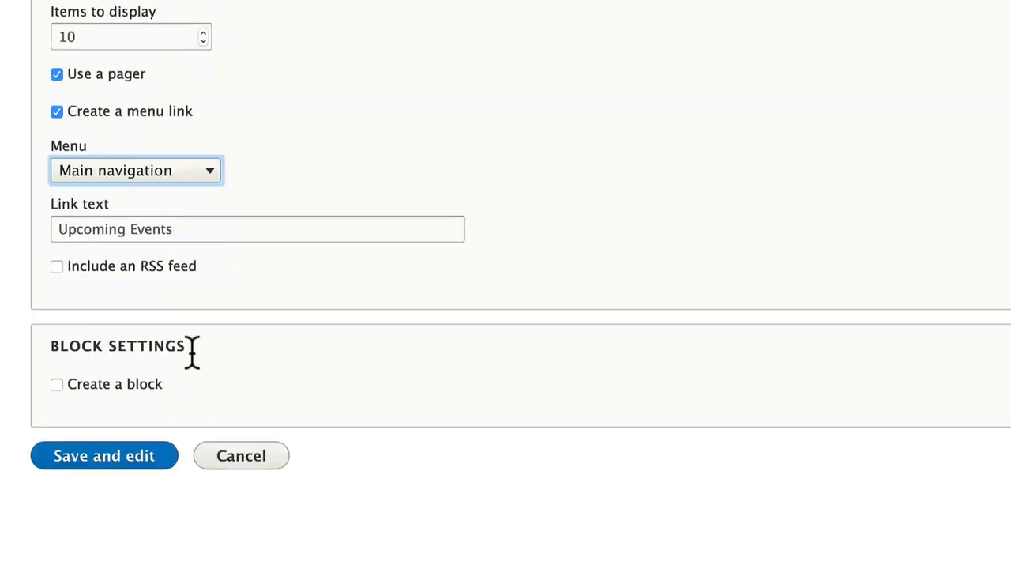
click(94, 465)
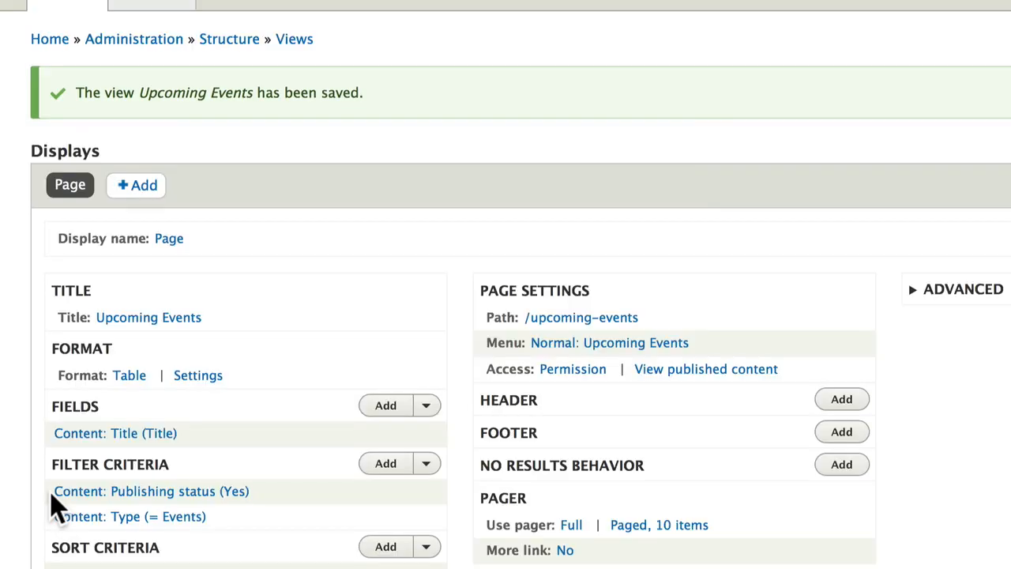
- Review the view's display, format, fields, filter and sort sections, and save the view
scroll(59, 510, down, 6)
scroll(55, 503, up, 3)
scroll(50, 501, down, 2)
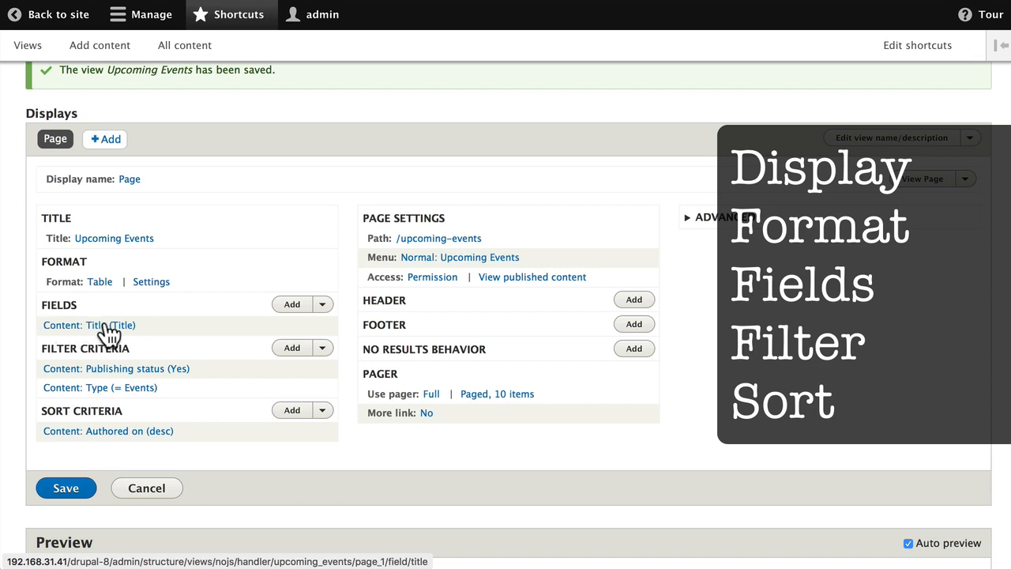
scroll(109, 336, down, 1)
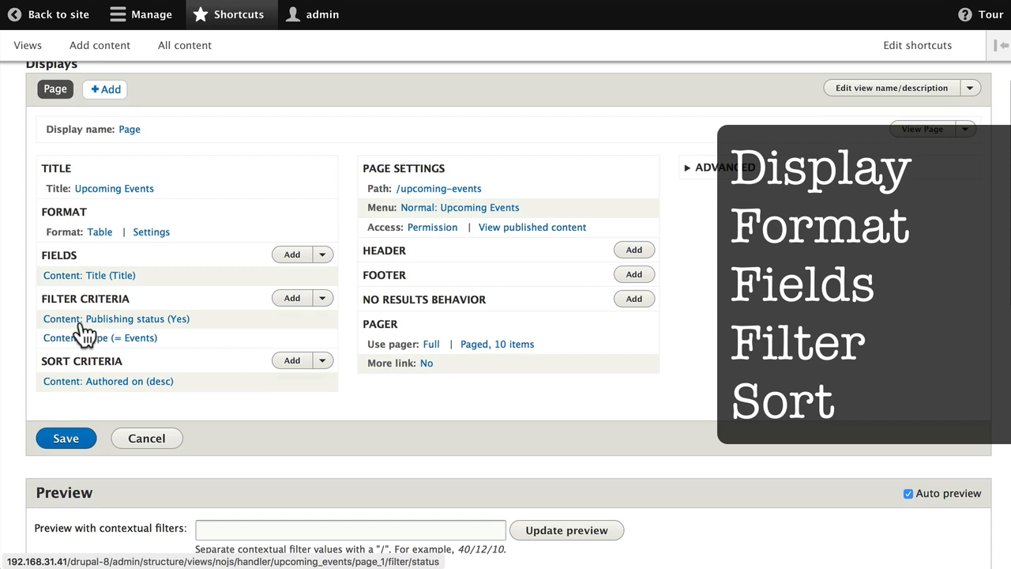
scroll(79, 336, down, 1)
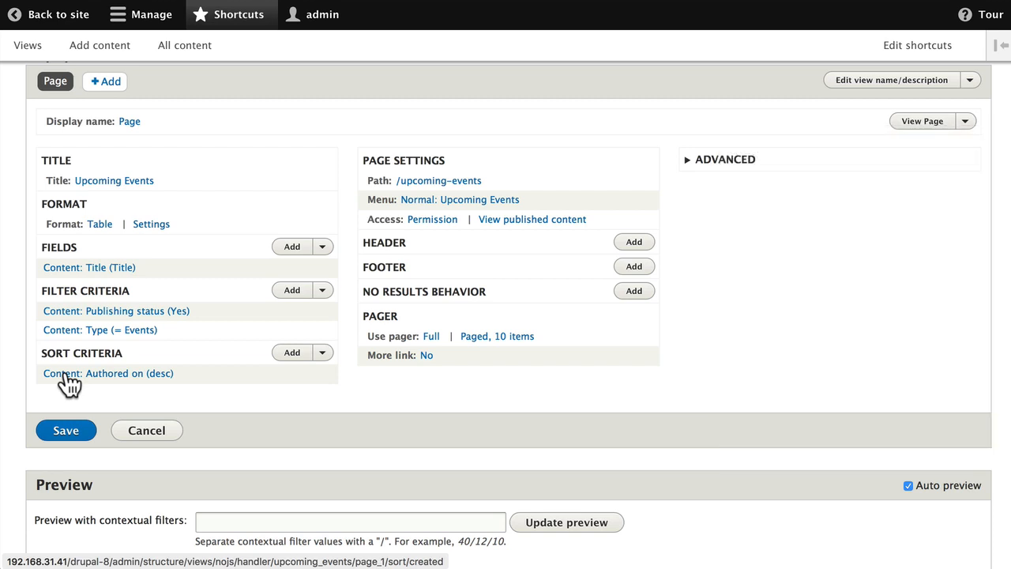
click(63, 433)
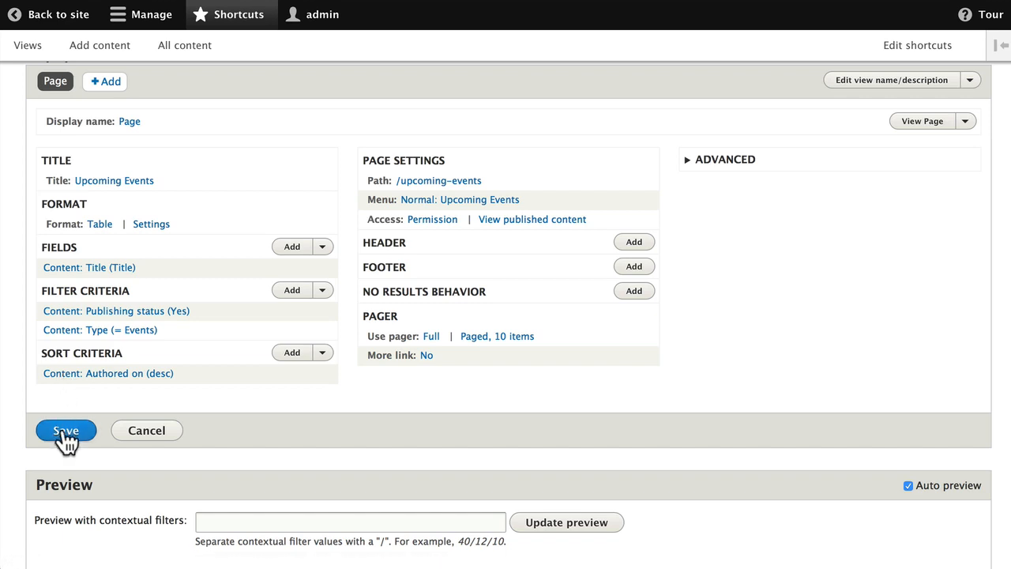
- Examine the view's page settings, header, footer and pager options, and the Advanced section
scroll(19, 390, down, 4)
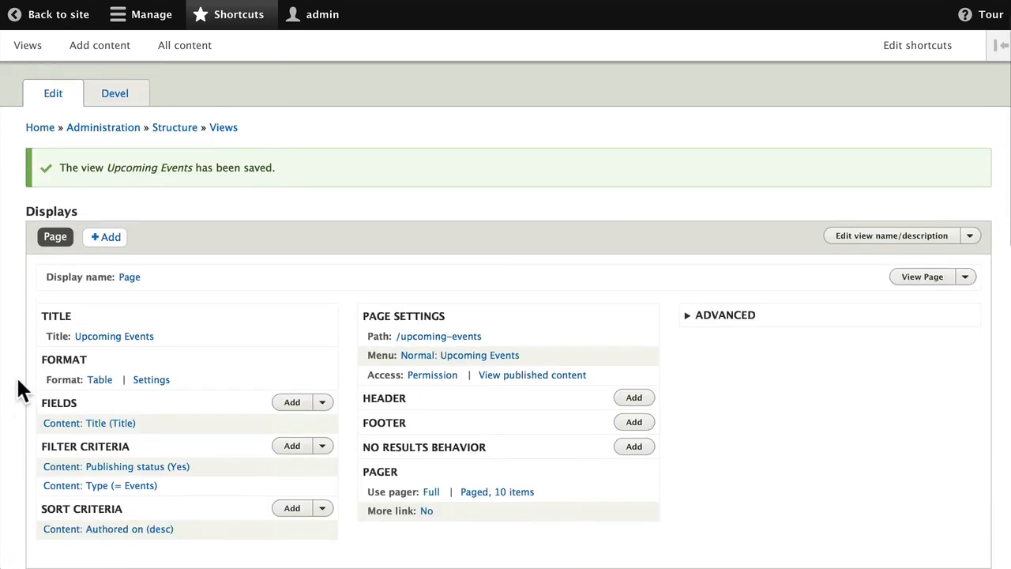
scroll(19, 389, down, 2)
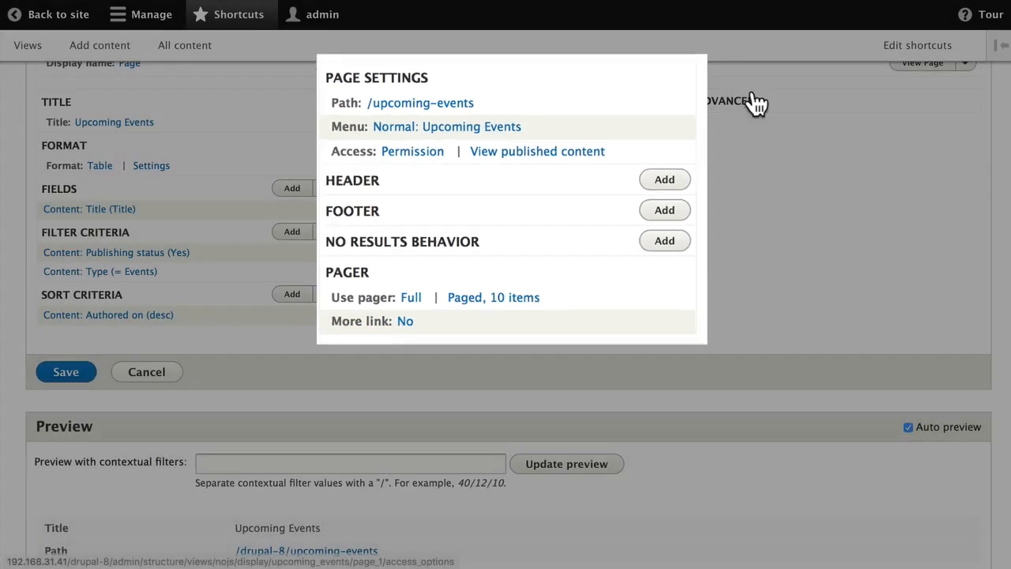
click(742, 101)
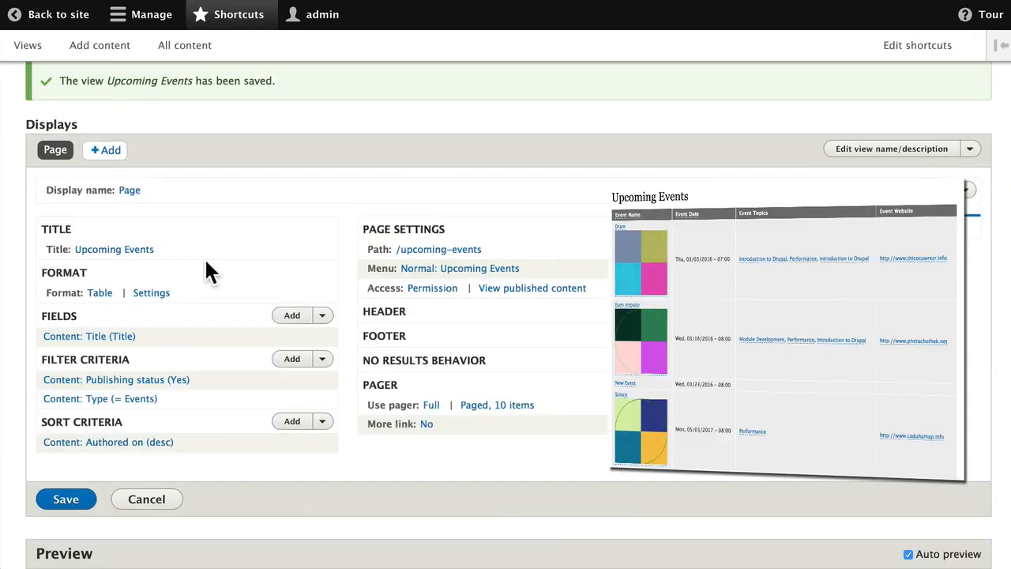
- Add the Event Date content field to the view for all displays
scroll(34, 261, down, 2)
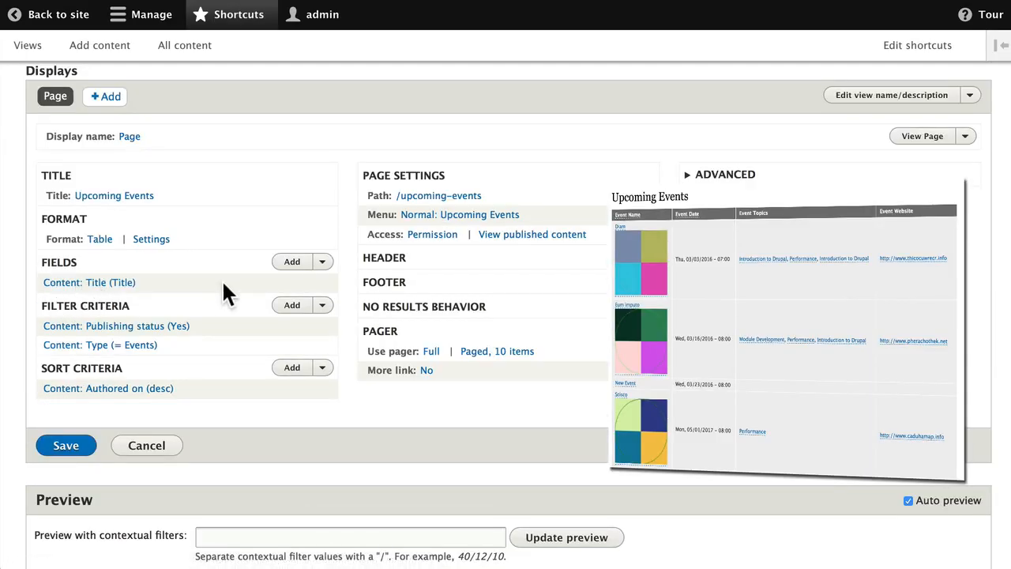
click(291, 261)
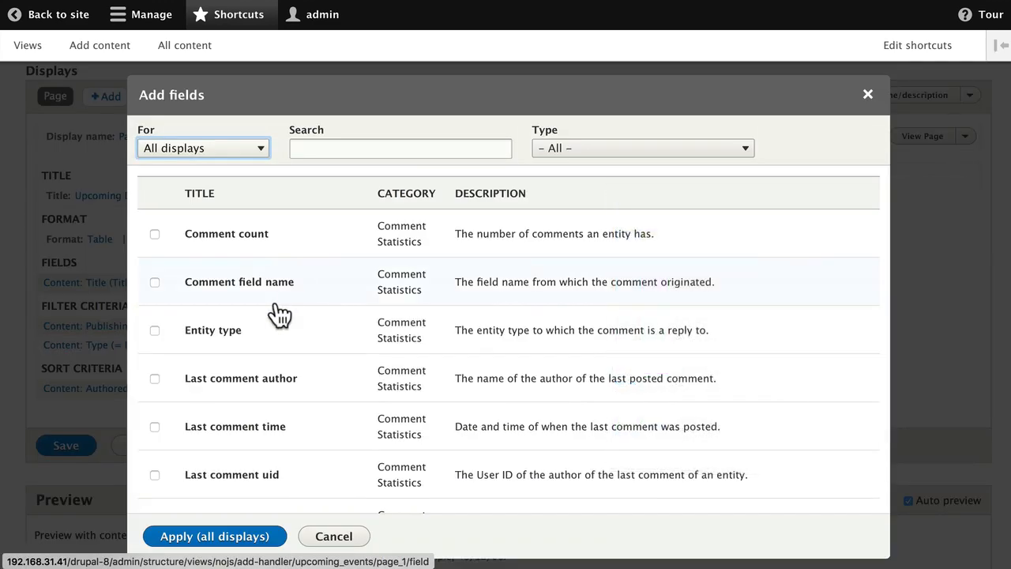
scroll(278, 314, down, 5)
scroll(278, 313, down, 6)
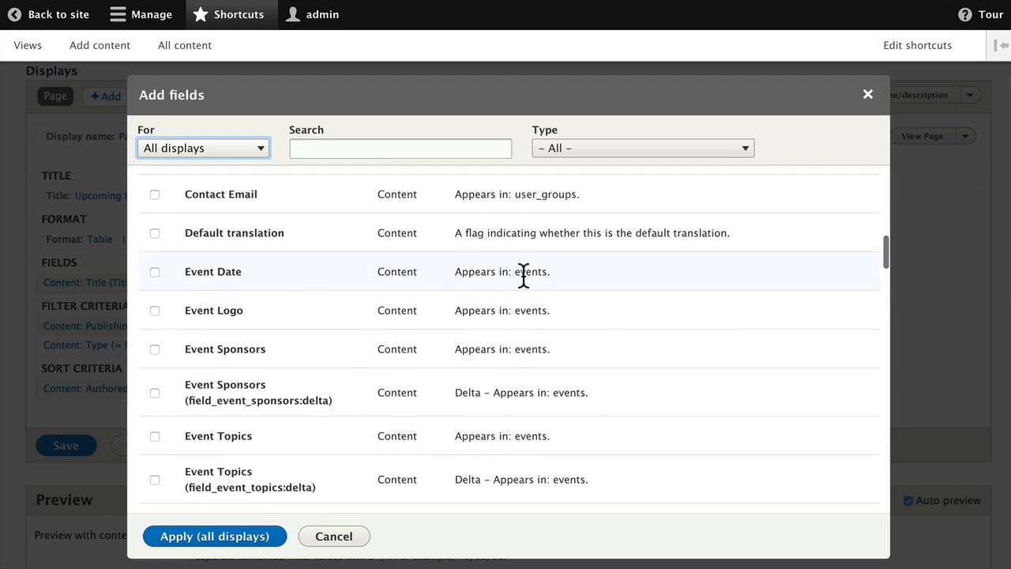
scroll(524, 276, up, 1)
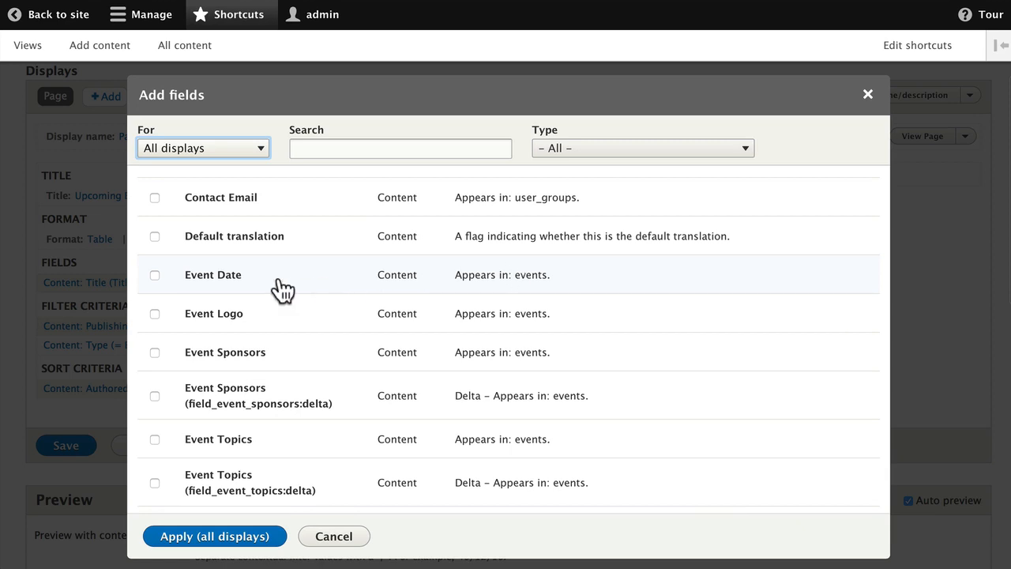
click(155, 275)
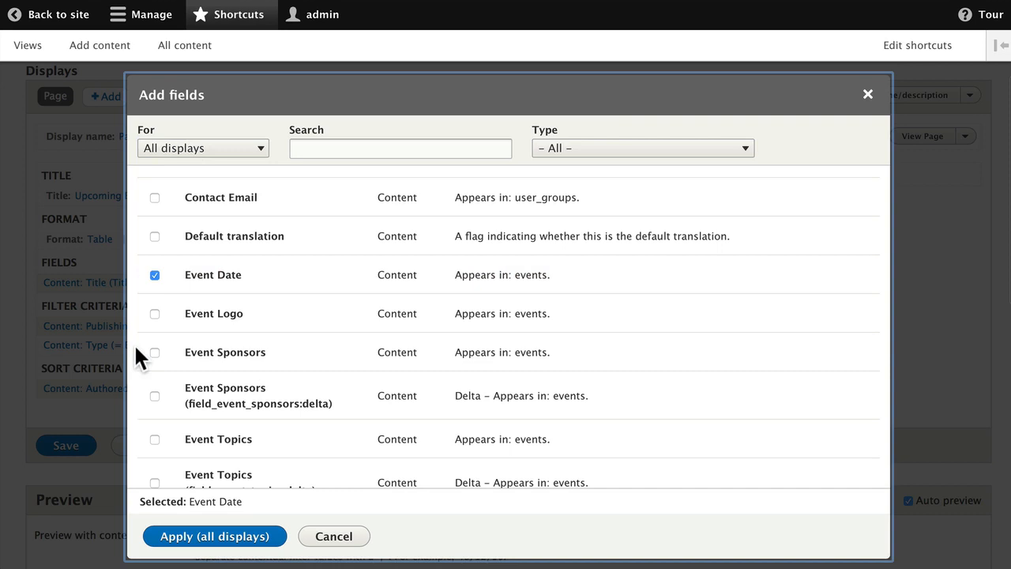
click(195, 538)
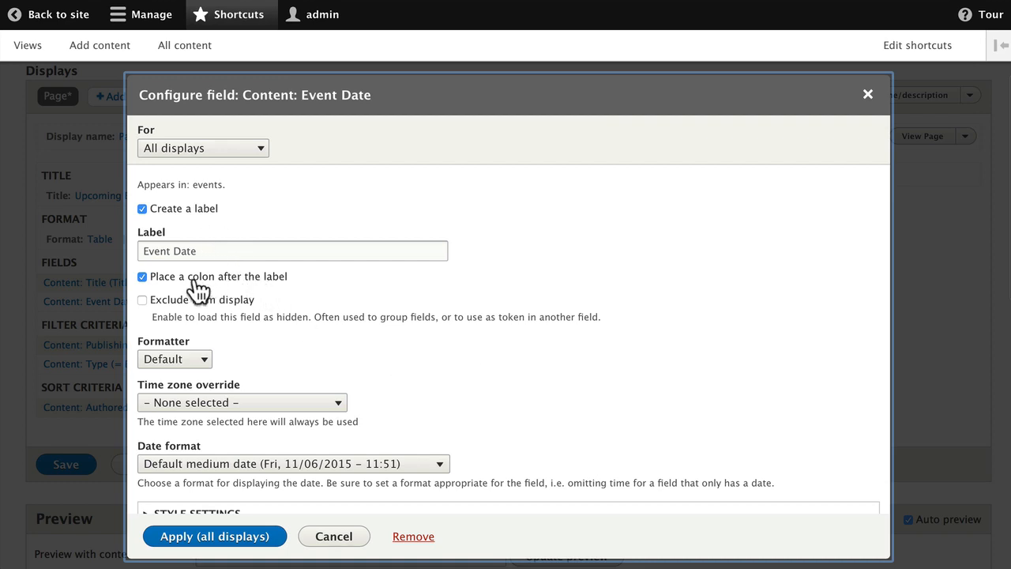
- Apply the Event Date field's default settings to all displays and check the column in the view's preview
scroll(320, 316, down, 2)
scroll(320, 316, down, 1)
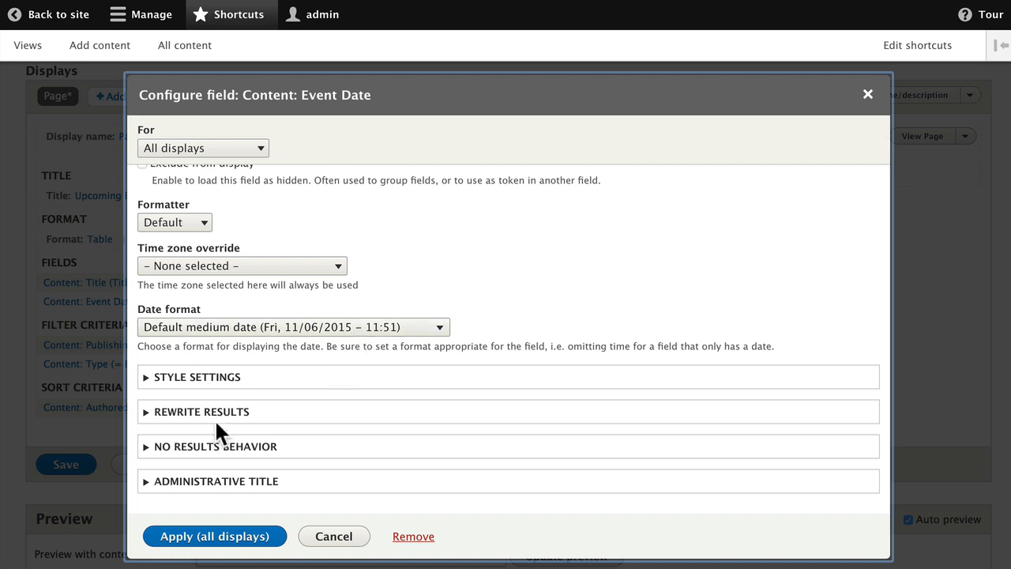
scroll(235, 482, down, 1)
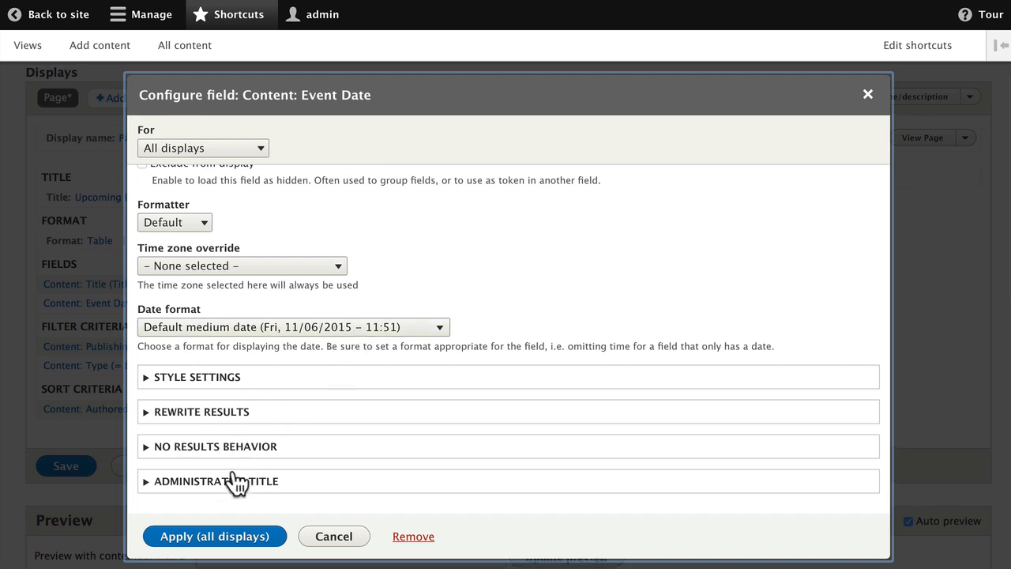
click(193, 539)
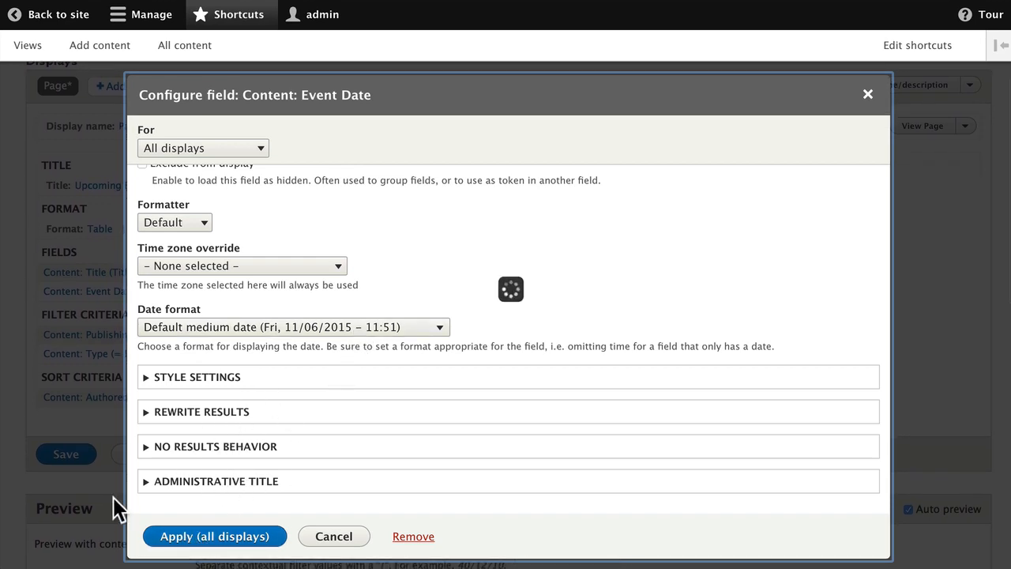
scroll(117, 512, down, 6)
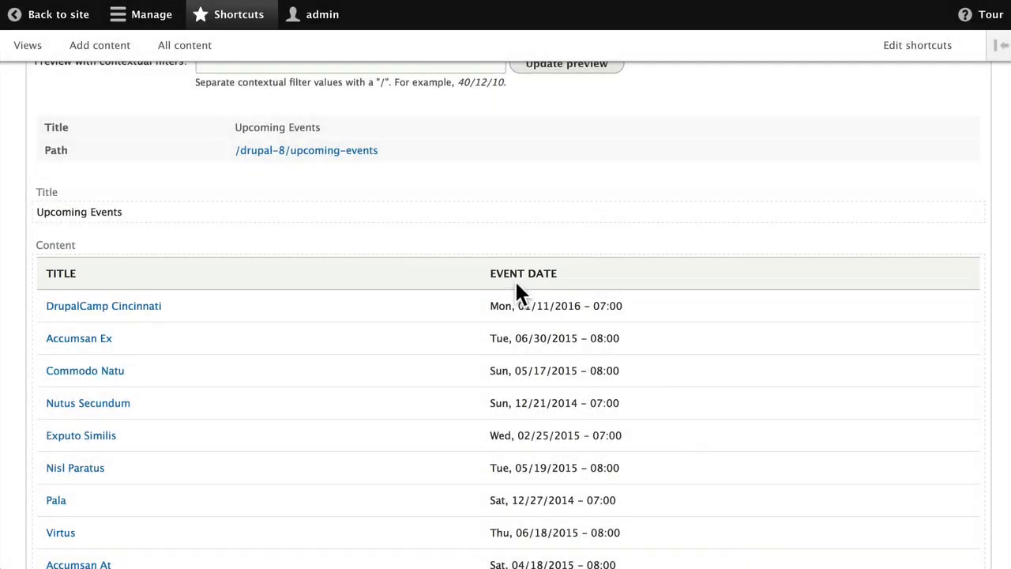
scroll(364, 383, up, 10)
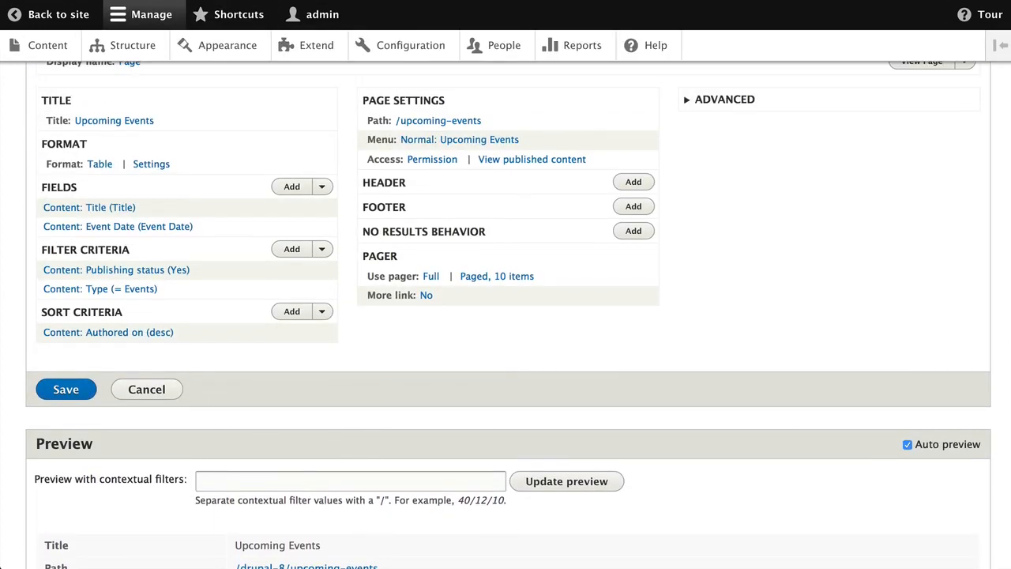
- Add the Event Logo content field to the view for all displays
click(293, 190)
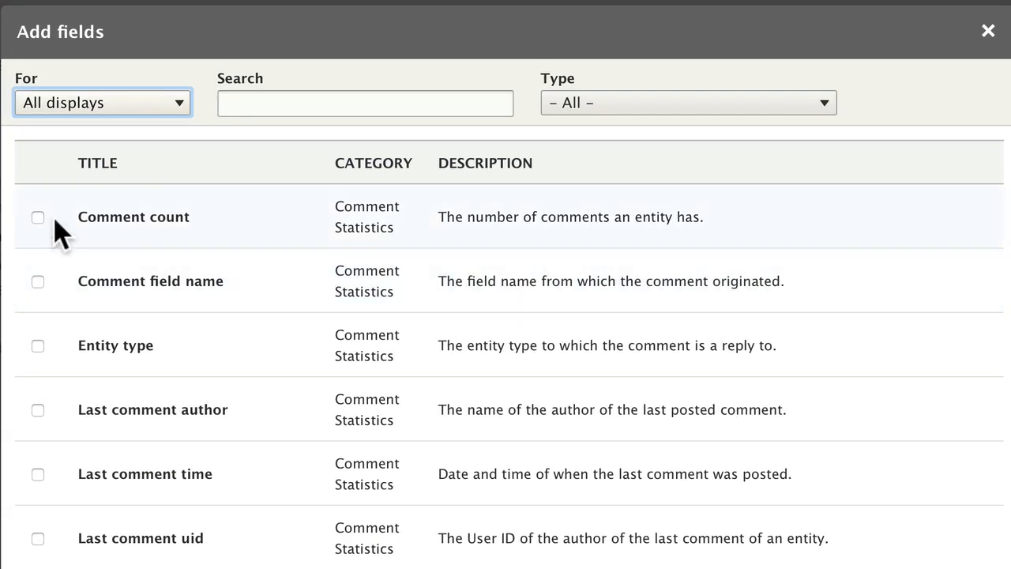
scroll(228, 287, down, 4)
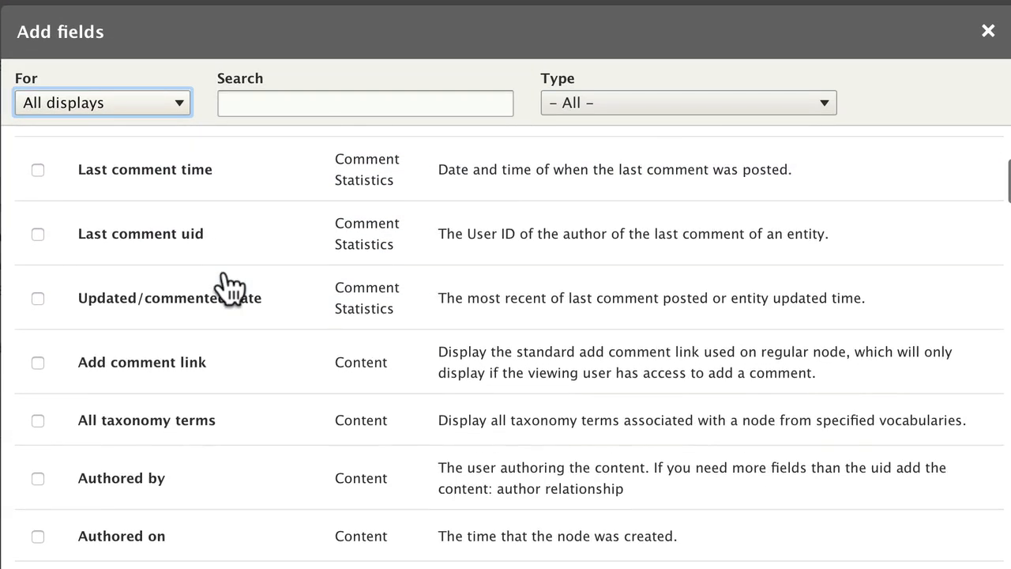
scroll(228, 287, down, 12)
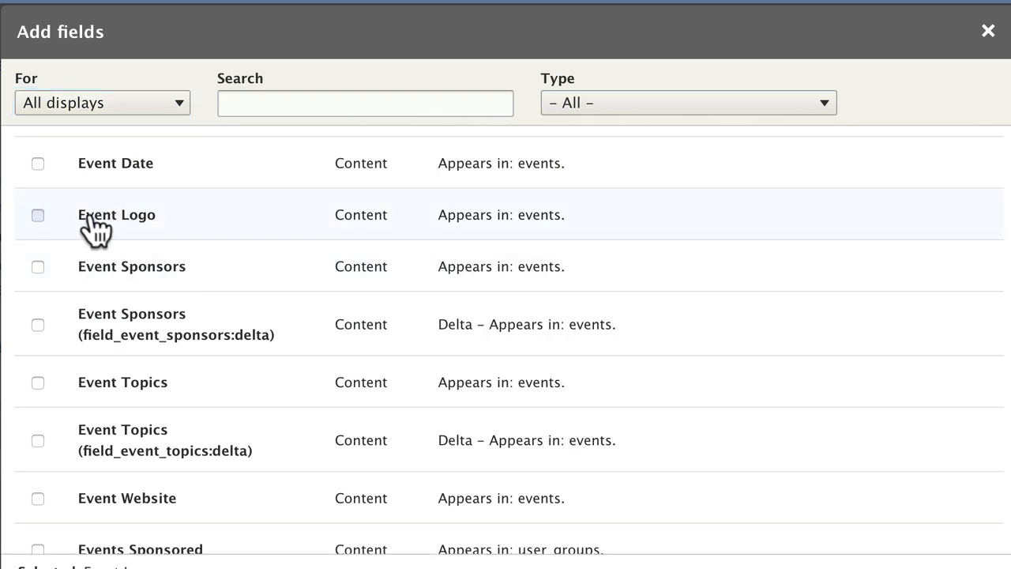
click(90, 218)
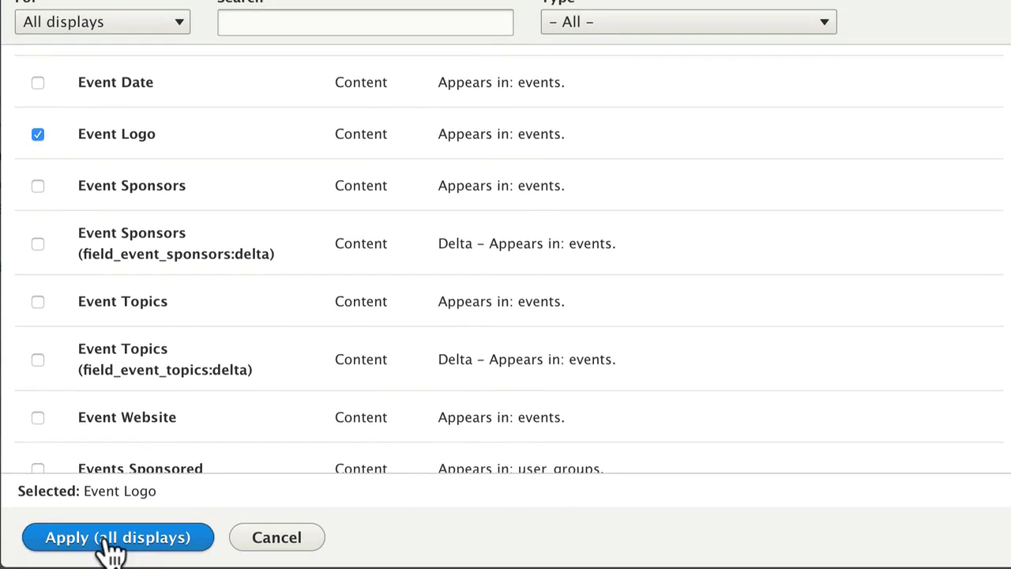
click(71, 545)
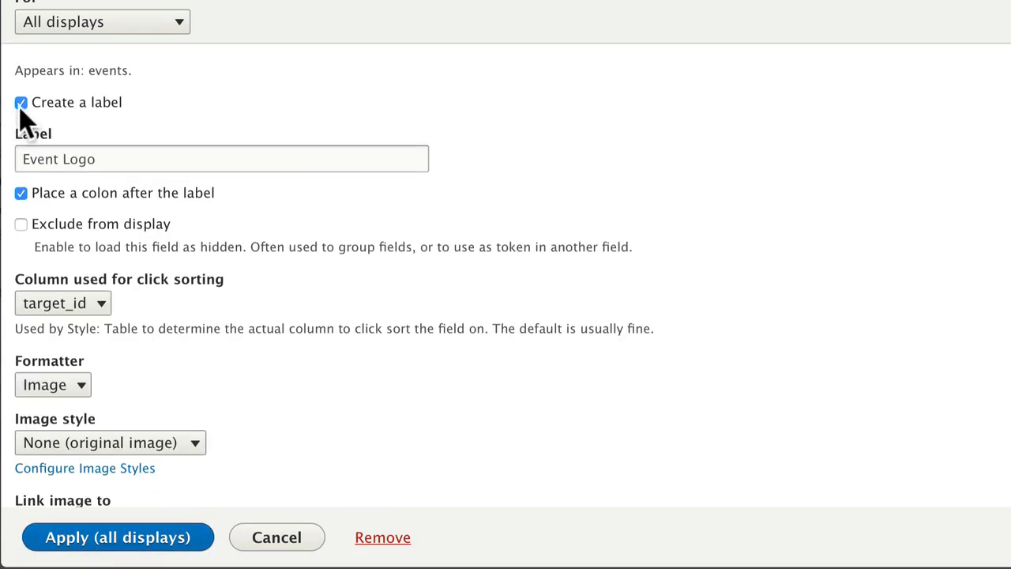
- Configure the Event Logo field without a label, with the Thumbnail (100×100) image style and linked to Content, for all displays
click(20, 103)
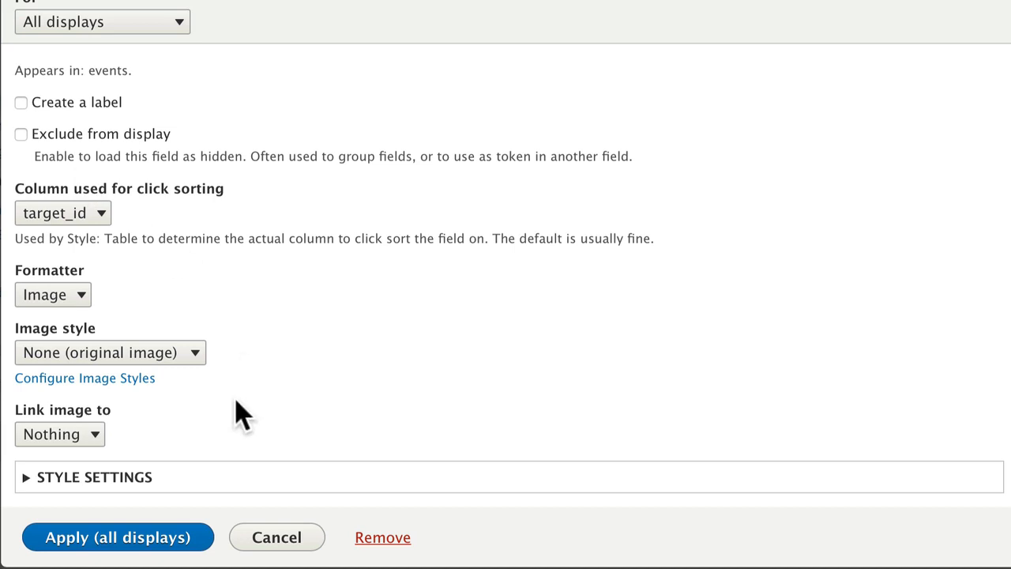
click(143, 354)
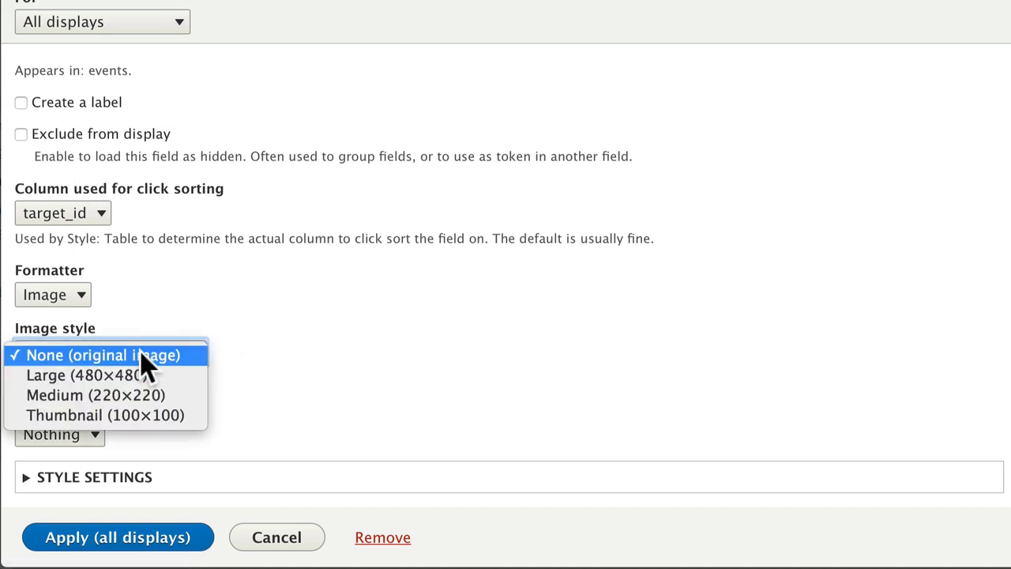
click(74, 414)
click(54, 434)
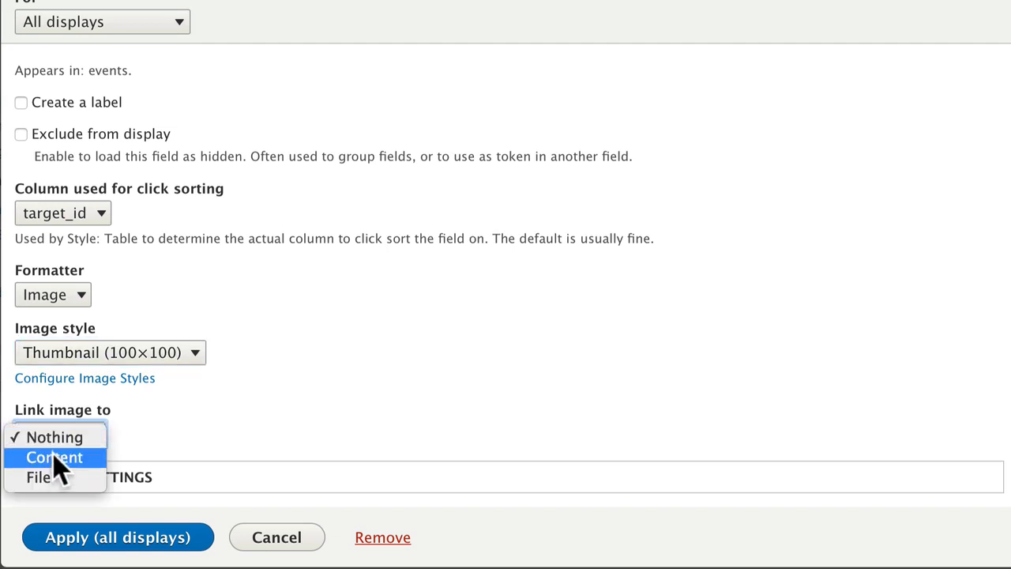
click(53, 461)
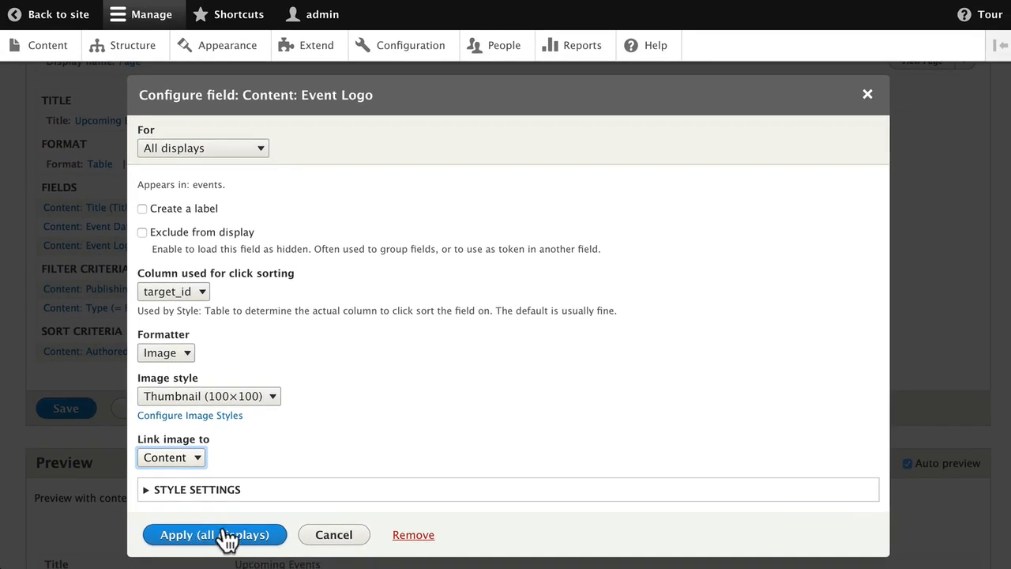
click(227, 531)
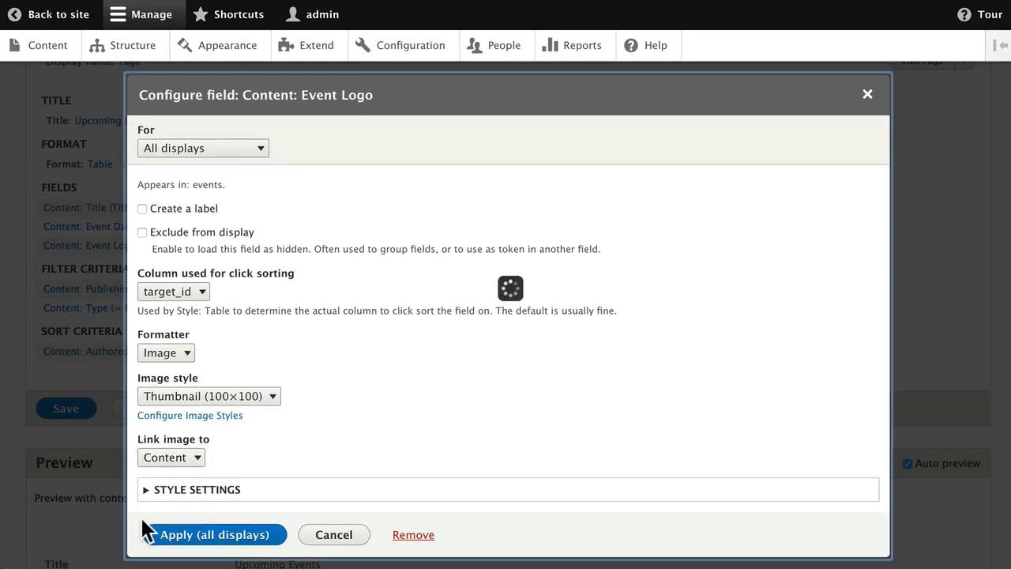
scroll(177, 519, down, 10)
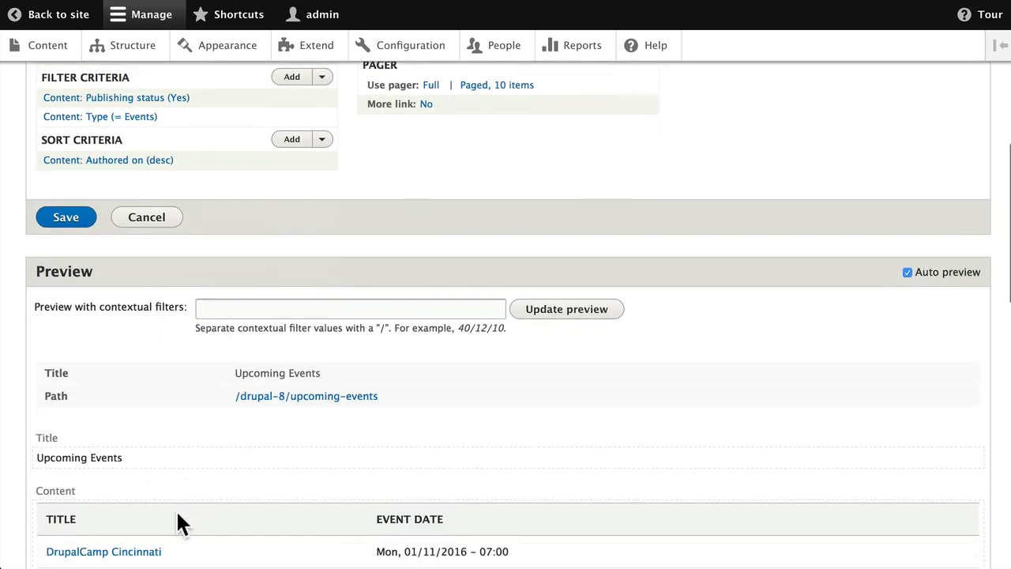
scroll(177, 522, down, 2)
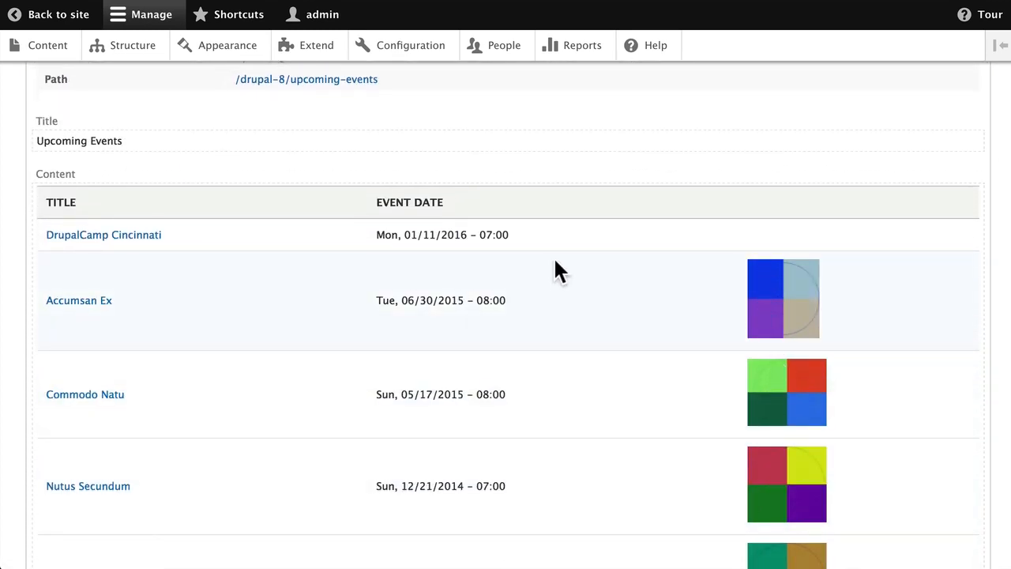
- Add the Event Topics and Event Website content fields to the view for all displays
scroll(555, 271, up, 10)
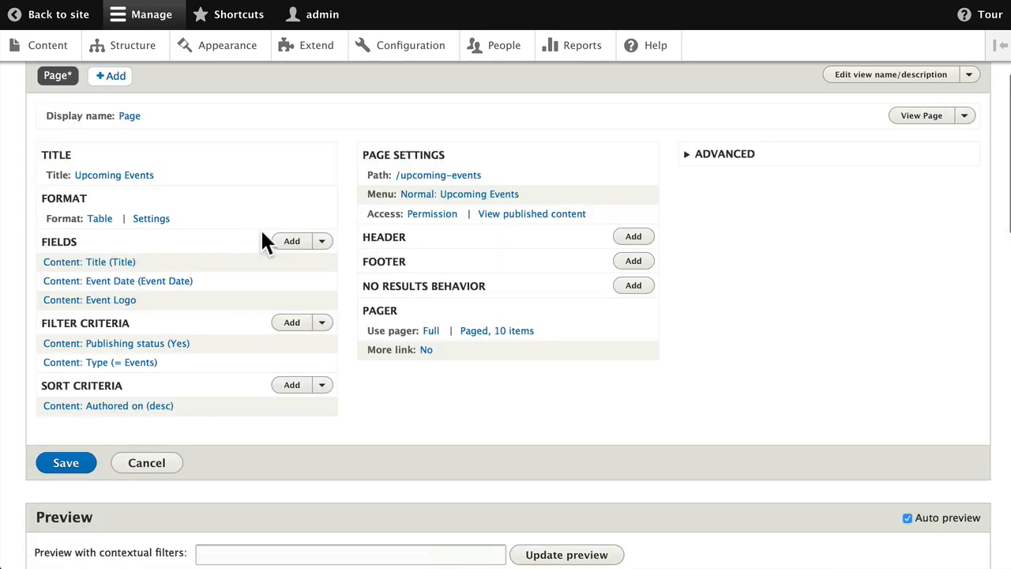
click(292, 244)
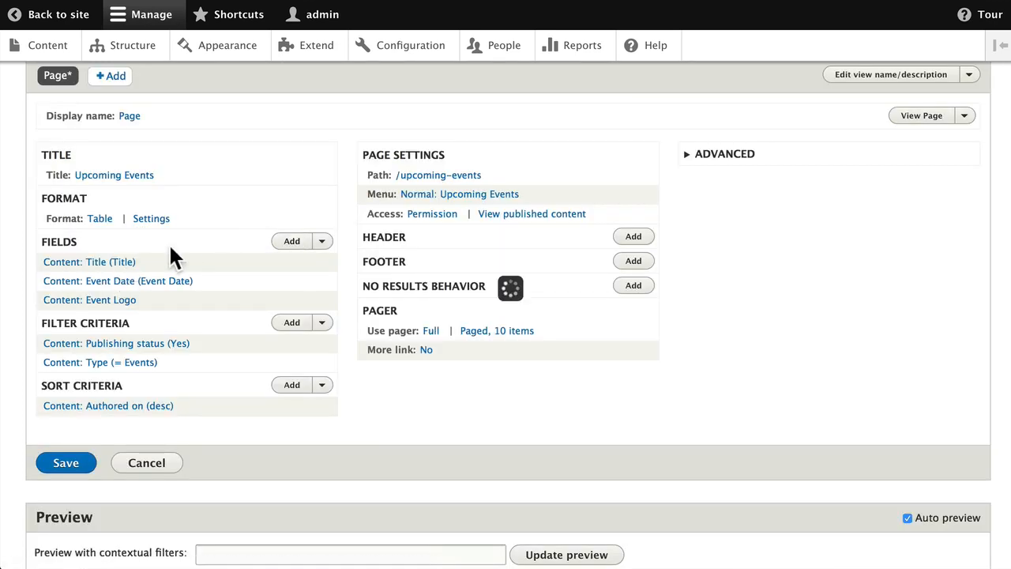
scroll(168, 243, down, 5)
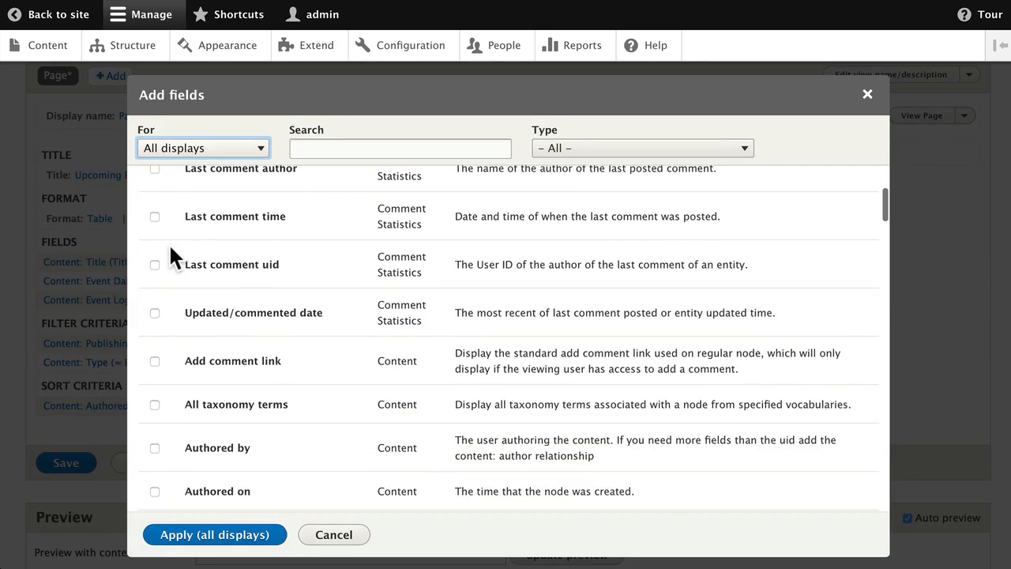
scroll(168, 242, down, 5)
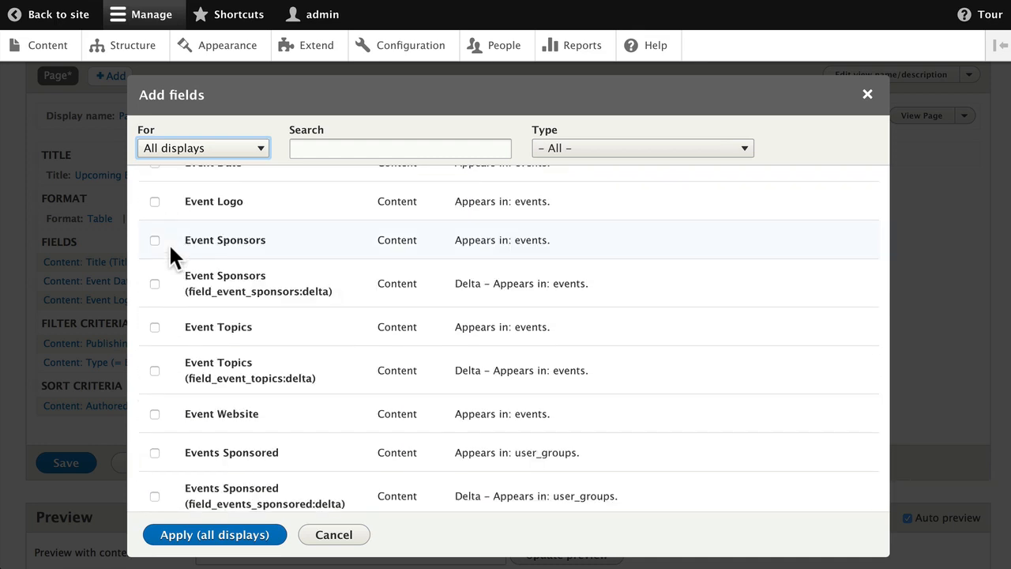
scroll(158, 244, down, 1)
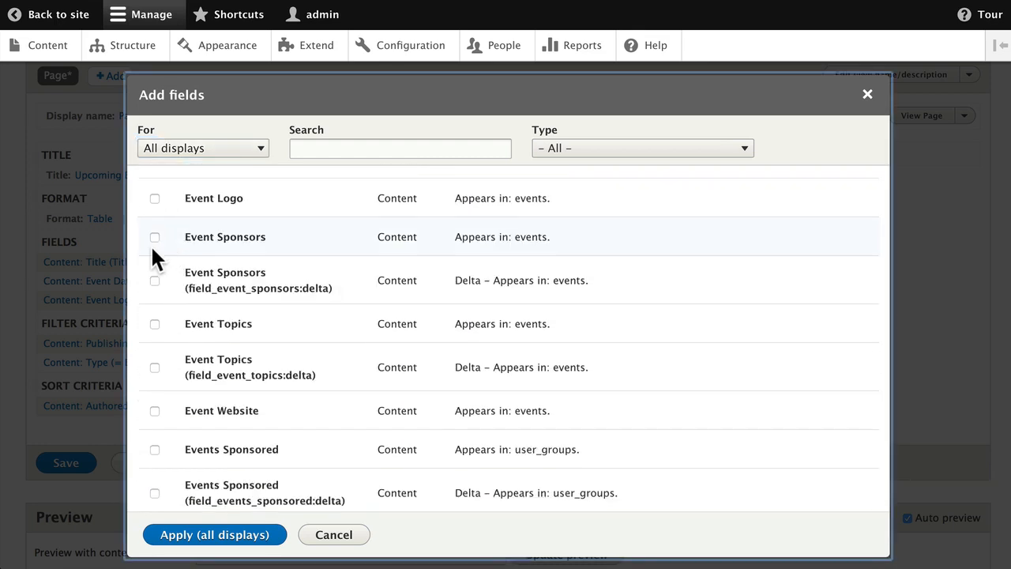
click(154, 322)
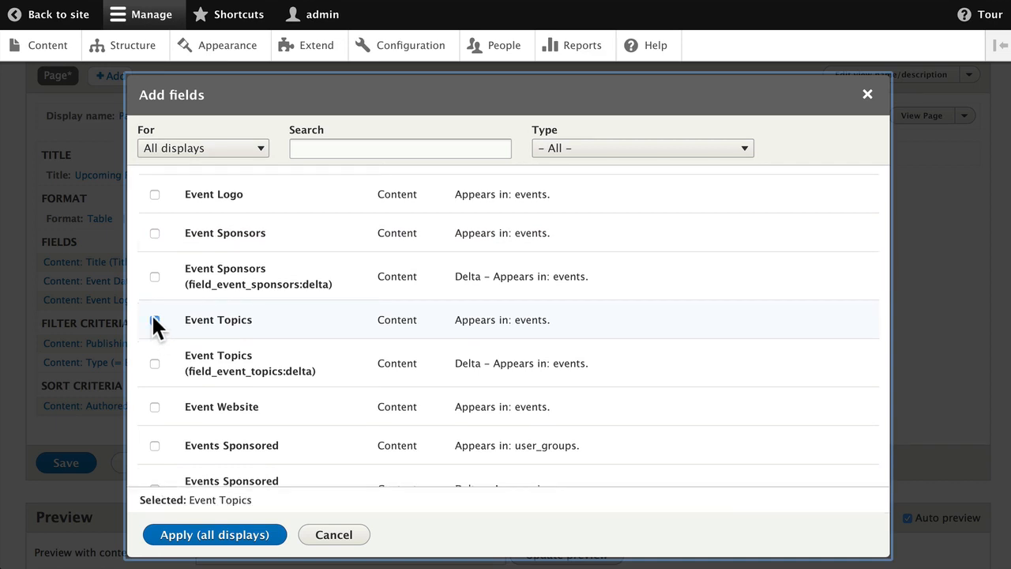
click(155, 406)
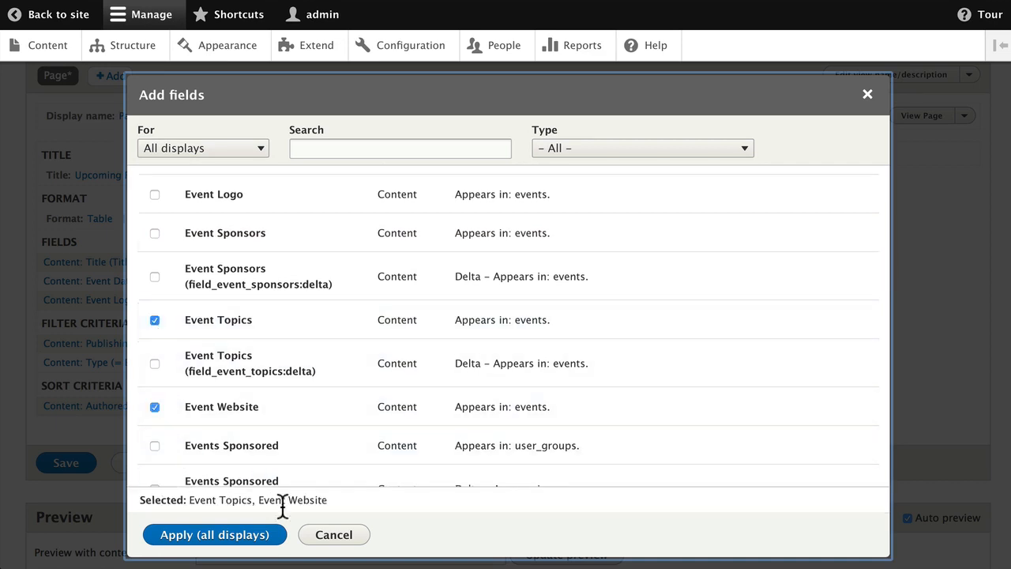
click(226, 535)
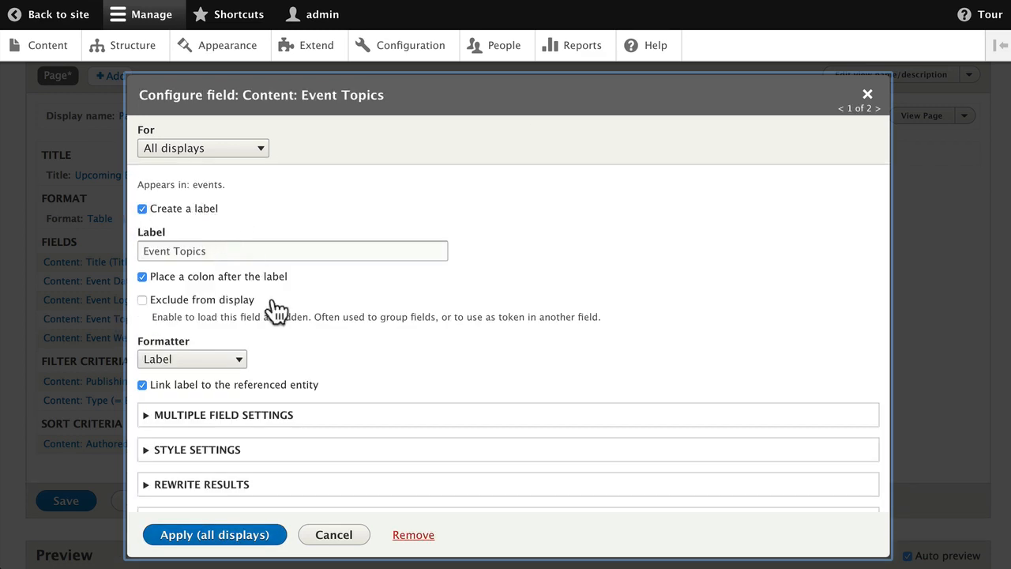
- Apply the default settings of Event Topics and Event Website to all displays, check the preview table, and save the view
click(208, 535)
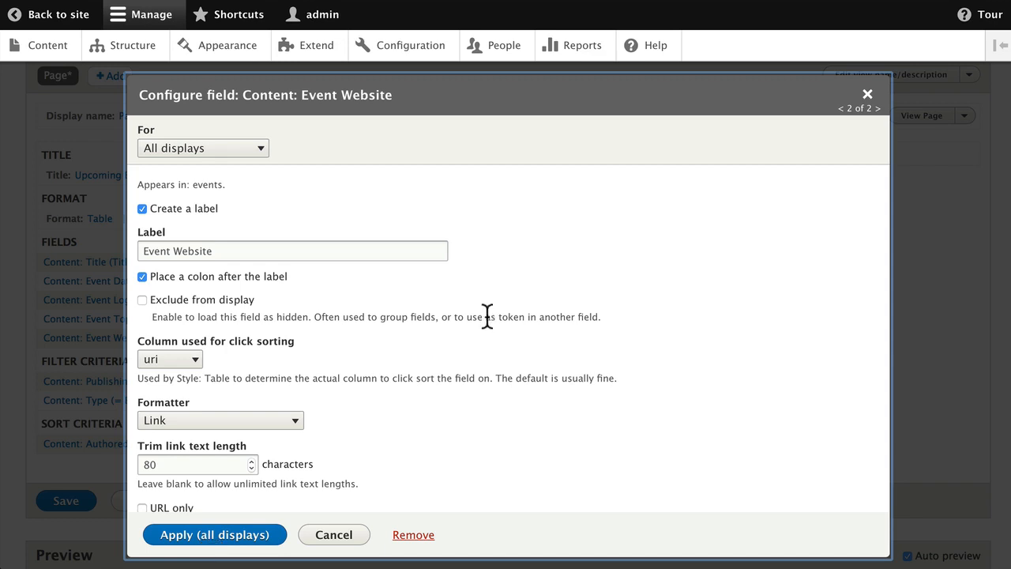
click(210, 535)
scroll(413, 324, down, 2)
scroll(413, 324, down, 7)
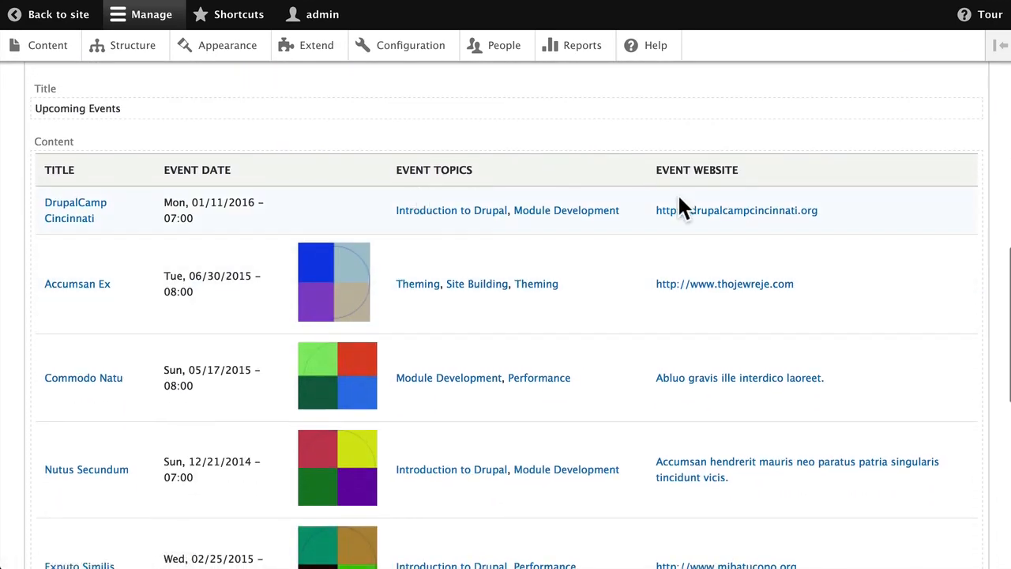
scroll(293, 192, up, 1)
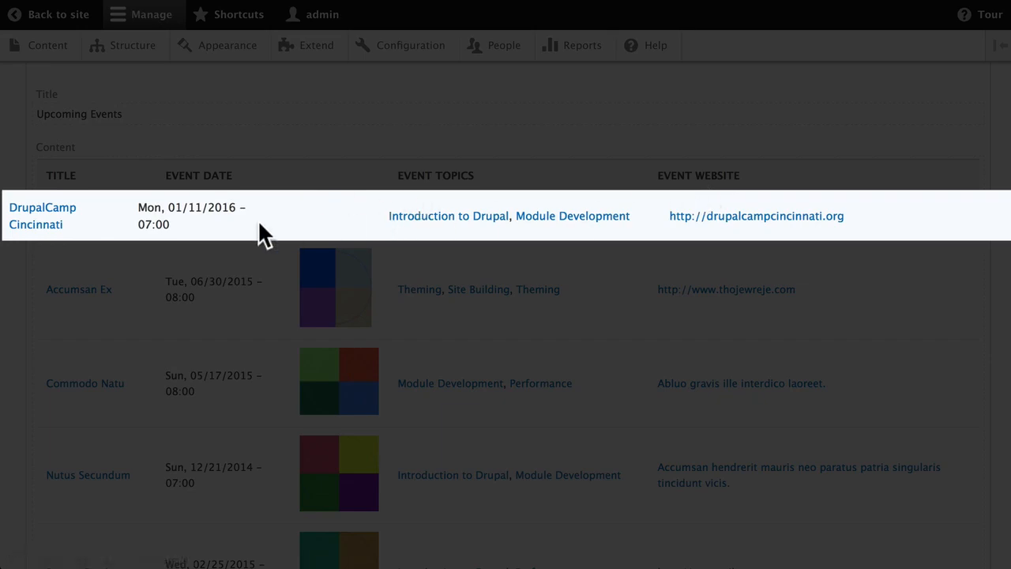
scroll(276, 233, up, 5)
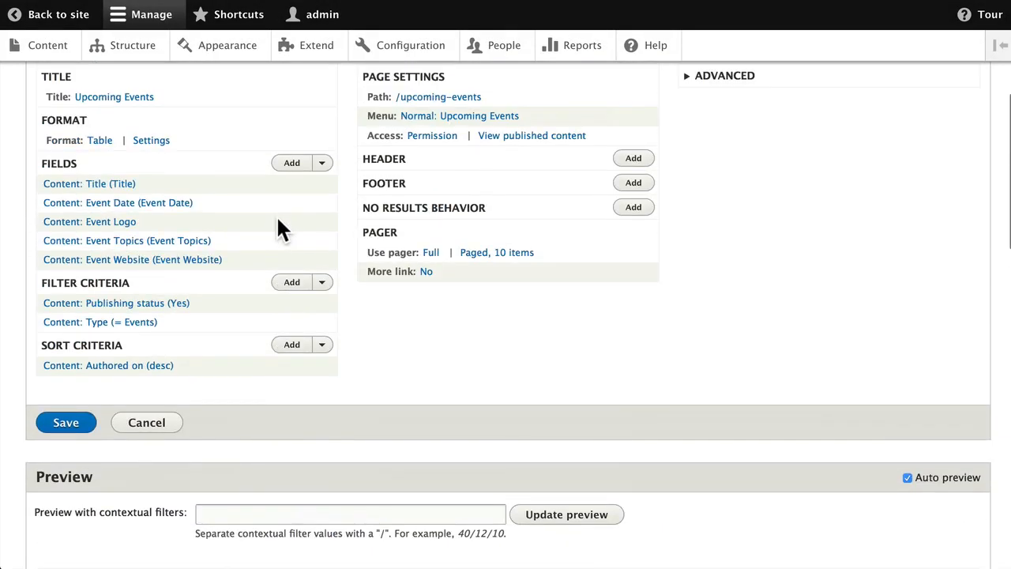
click(74, 408)
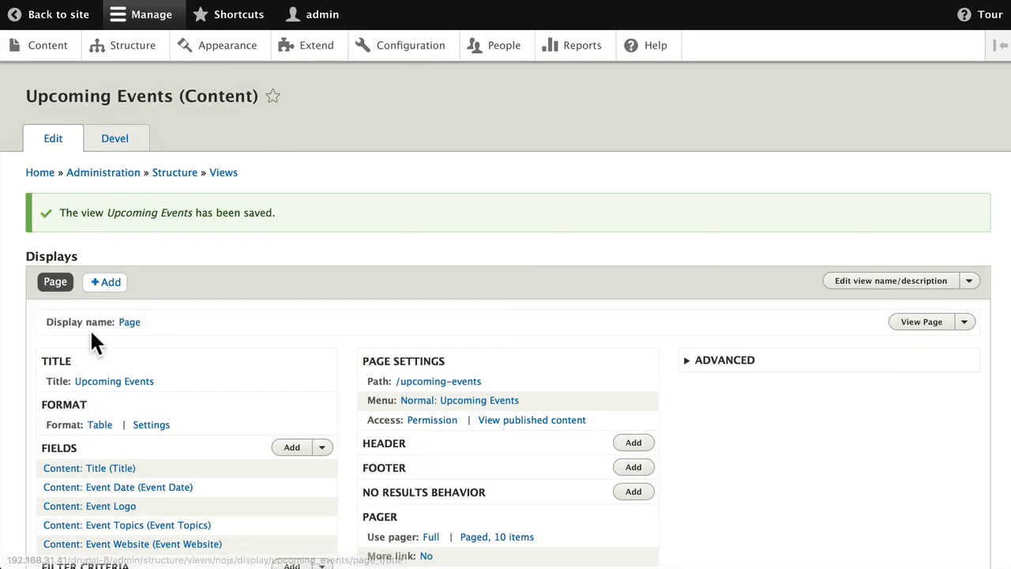
- Add a filter criterion on Event Date (field_event_date) for all displays
scroll(95, 336, down, 2)
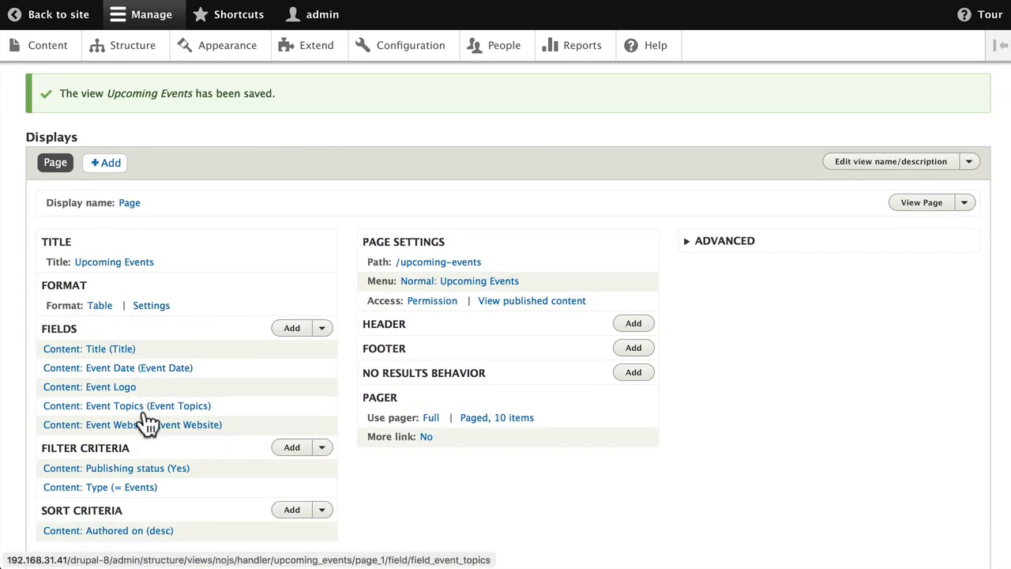
scroll(139, 419, down, 3)
scroll(210, 272, up, 1)
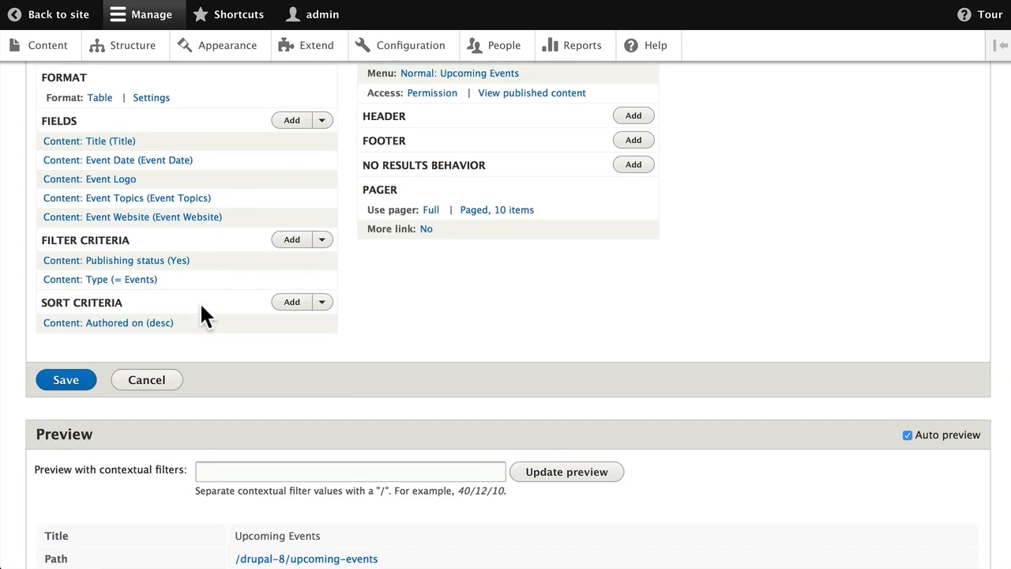
click(292, 241)
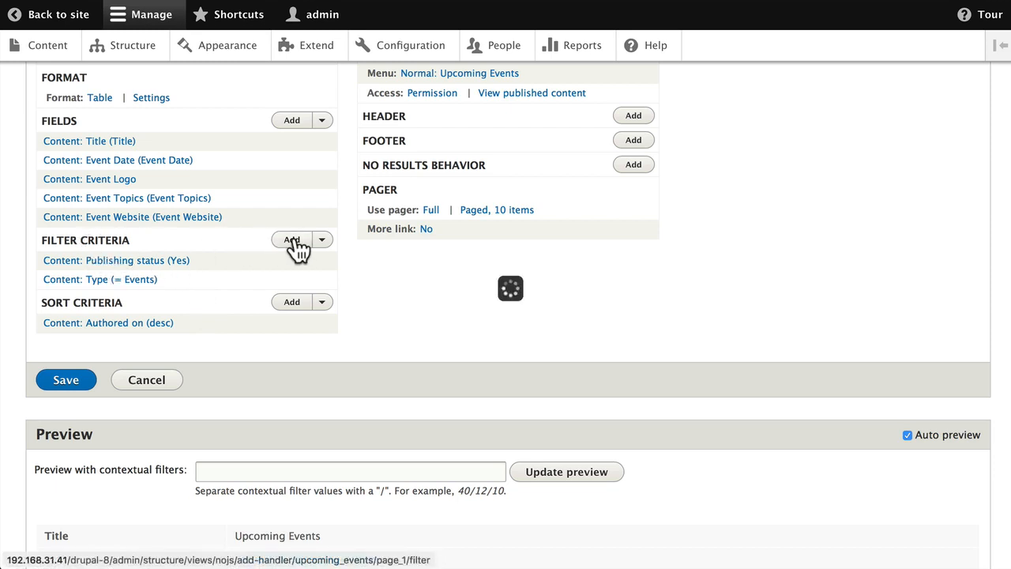
scroll(290, 270, down, 8)
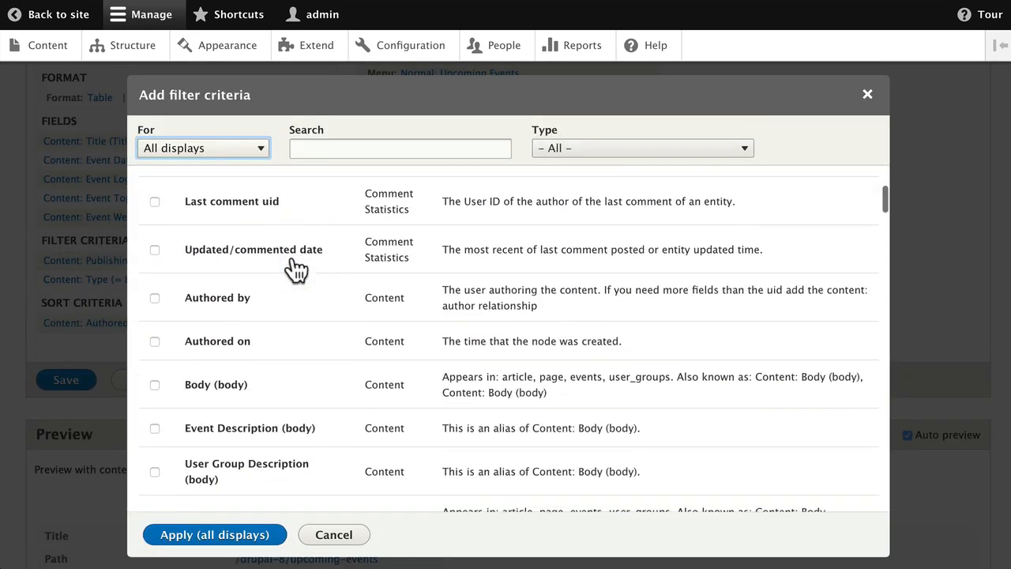
scroll(292, 270, down, 10)
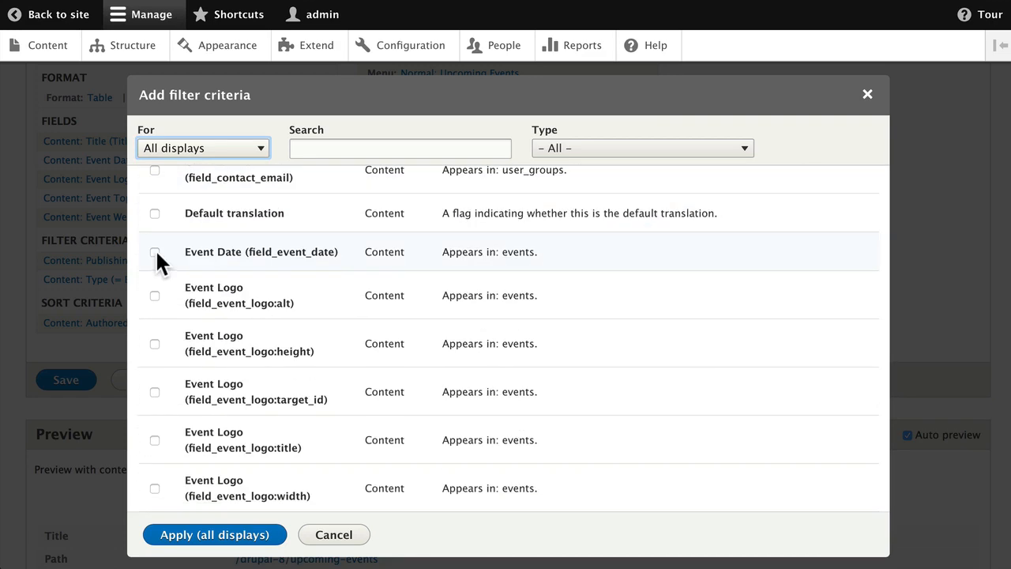
click(155, 252)
click(273, 535)
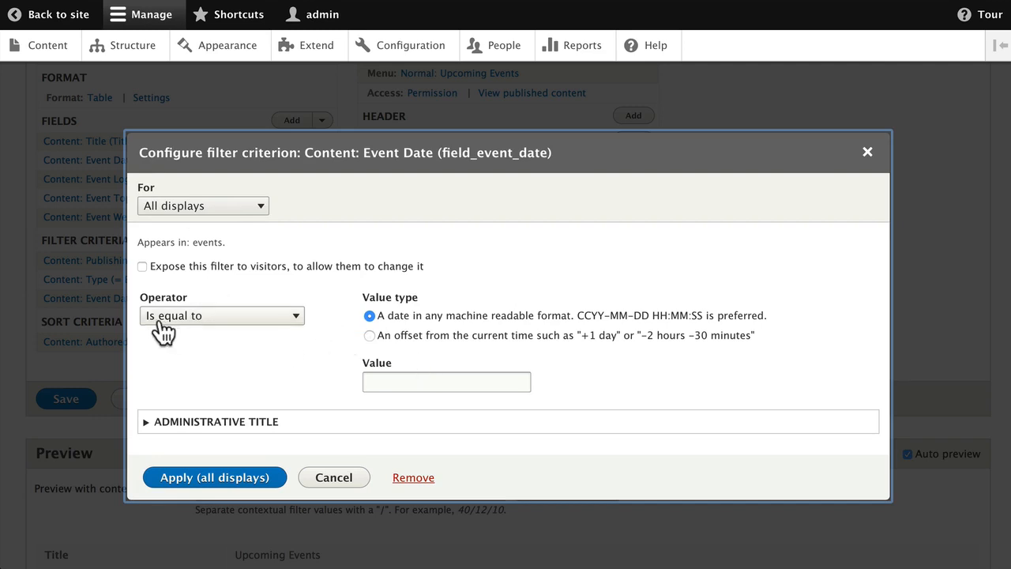
- Set the Event Date filter to is greater than or equal to, with an offset from the current time of "now", for all displays
click(196, 316)
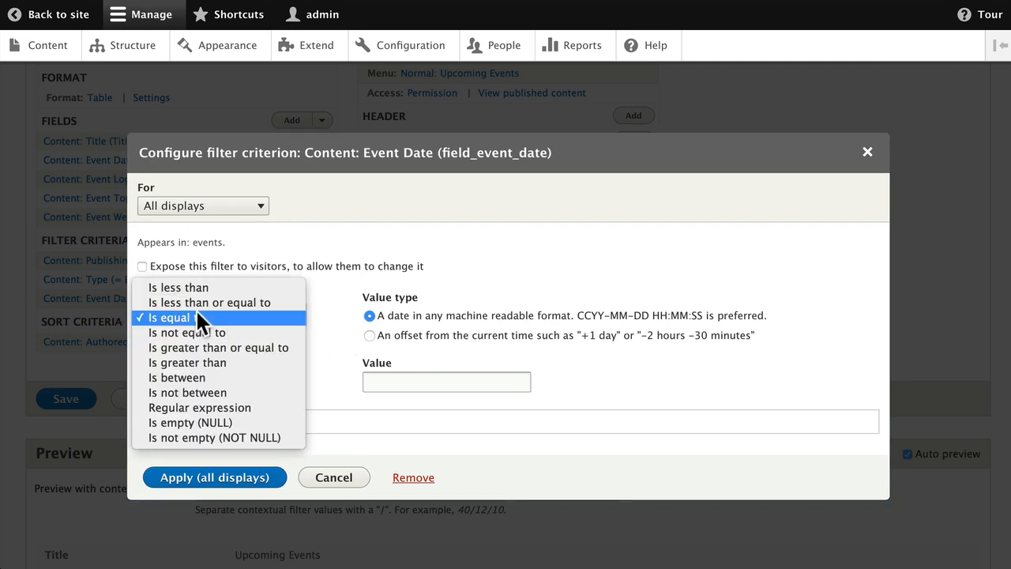
click(218, 348)
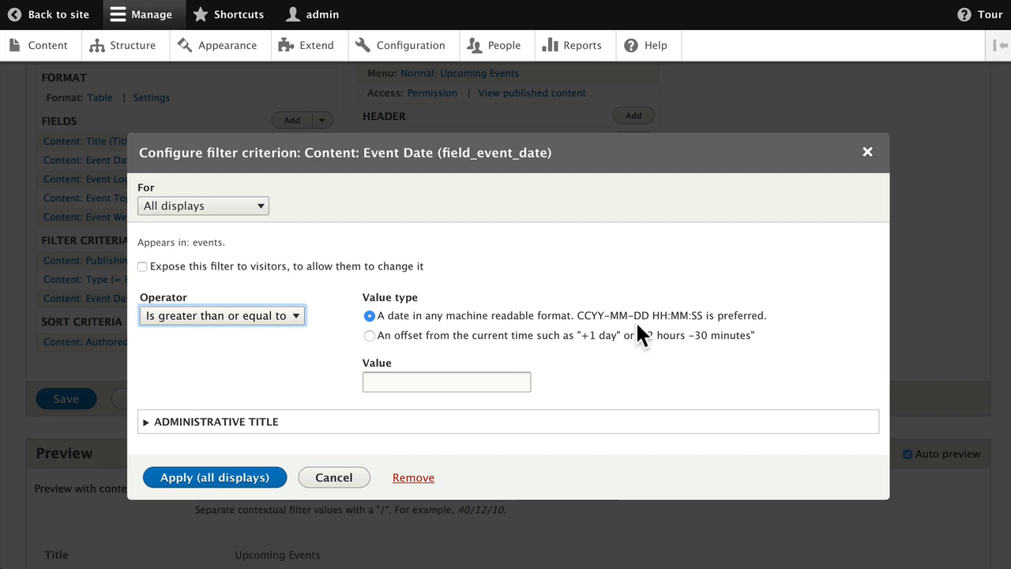
click(370, 336)
click(381, 381)
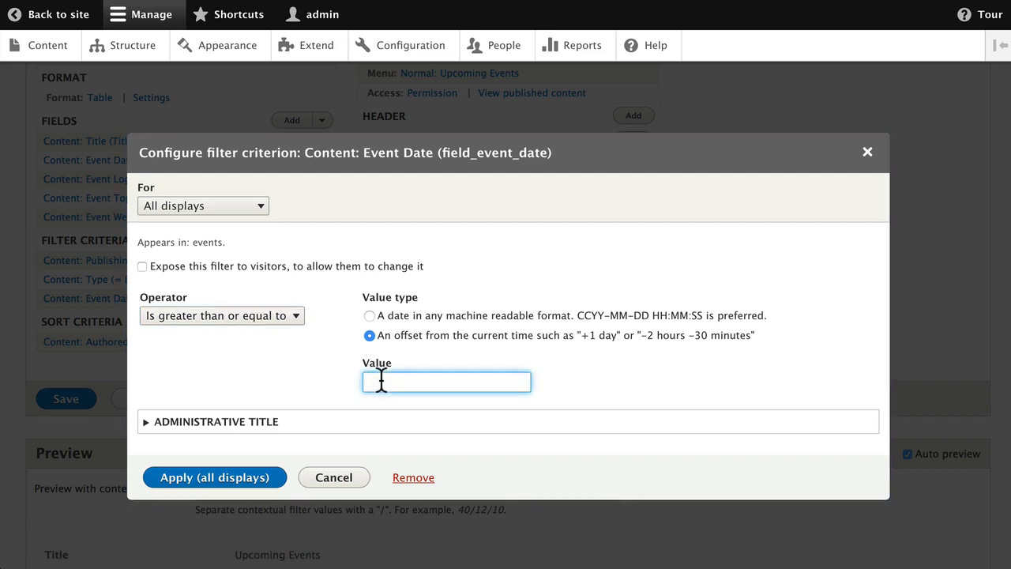
text(now)
click(230, 484)
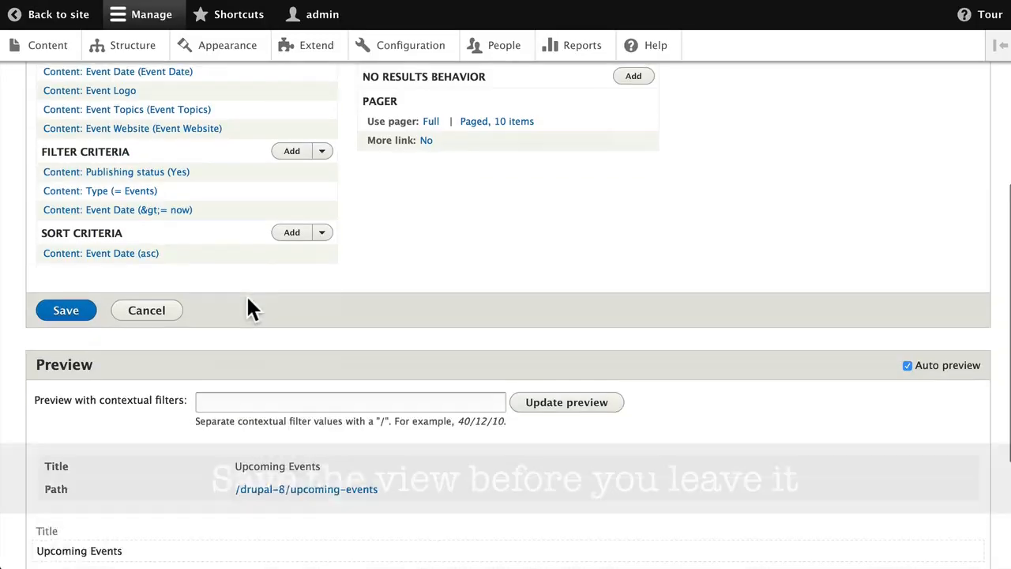
- Check the filtered events in the preview table and save the view
scroll(247, 300, down, 3)
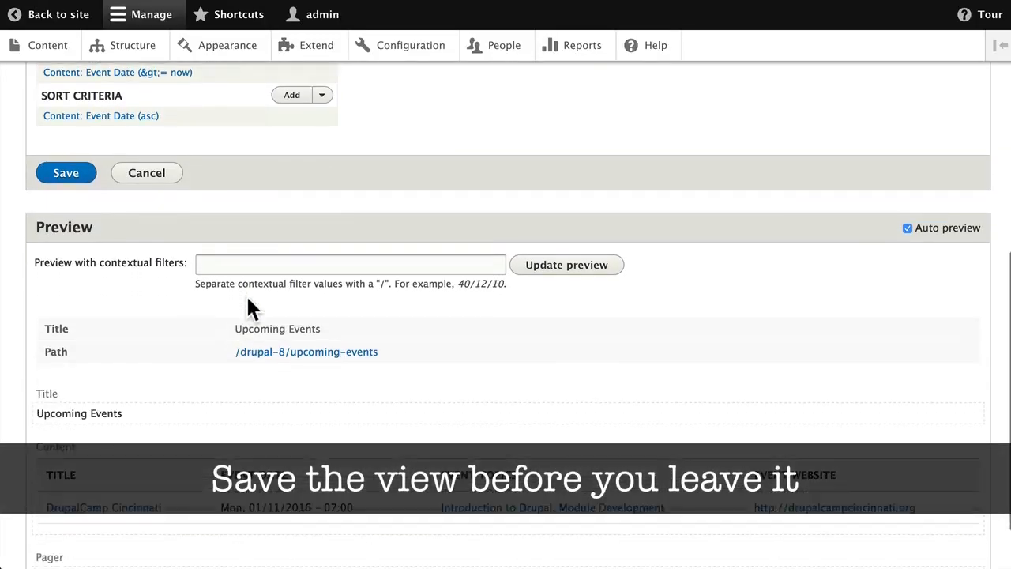
scroll(248, 300, down, 1)
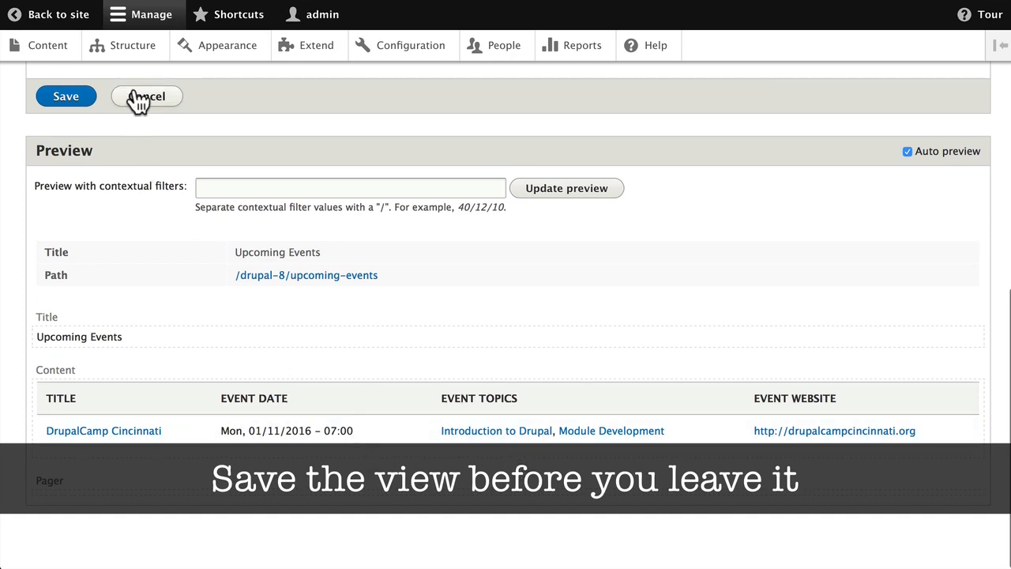
click(58, 63)
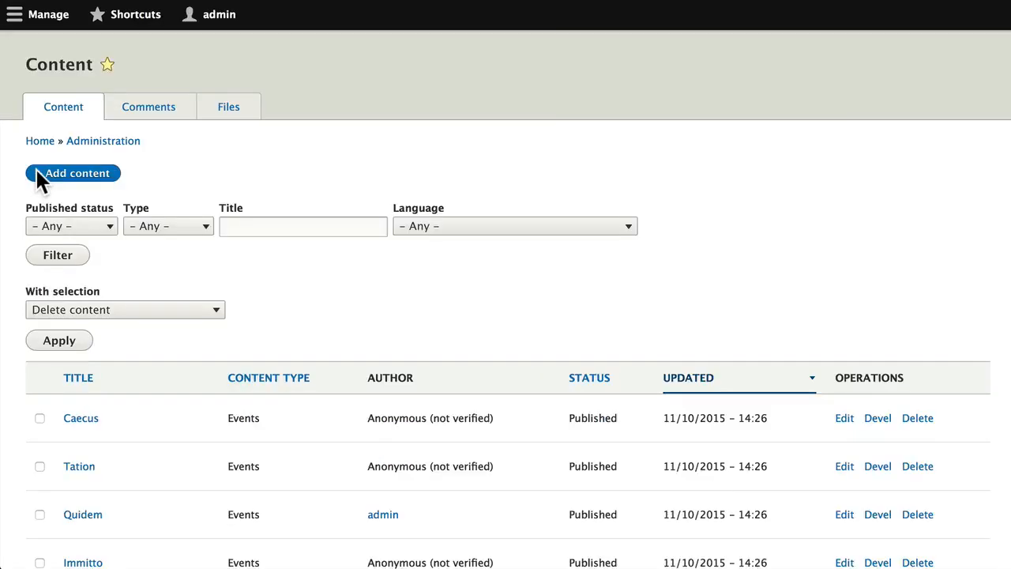
- Edit the Caecus event from the content list, set its Event Date to 2016-04-01, and save it
scroll(85, 263, down, 4)
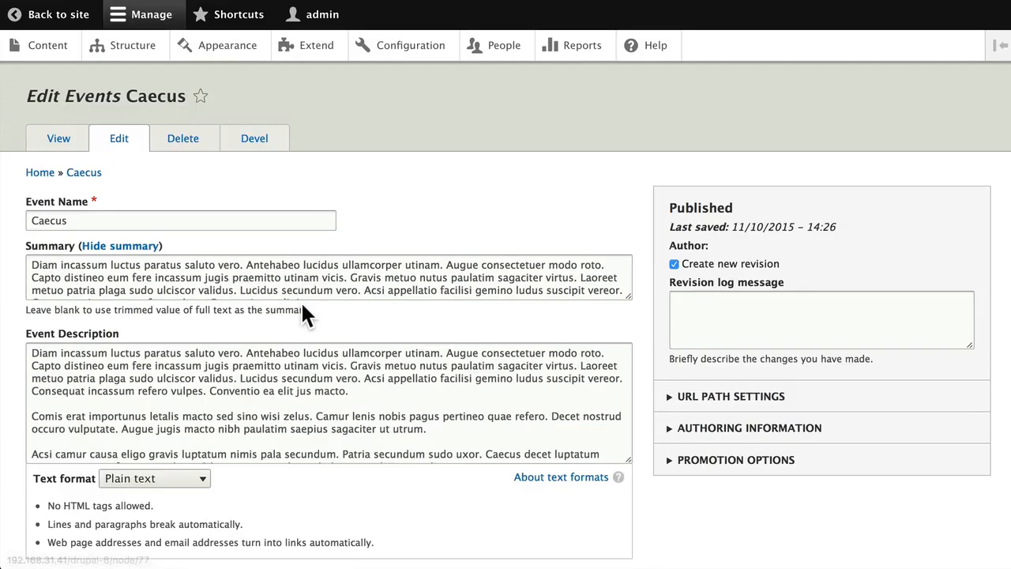
scroll(305, 316, down, 10)
click(67, 192)
click(166, 264)
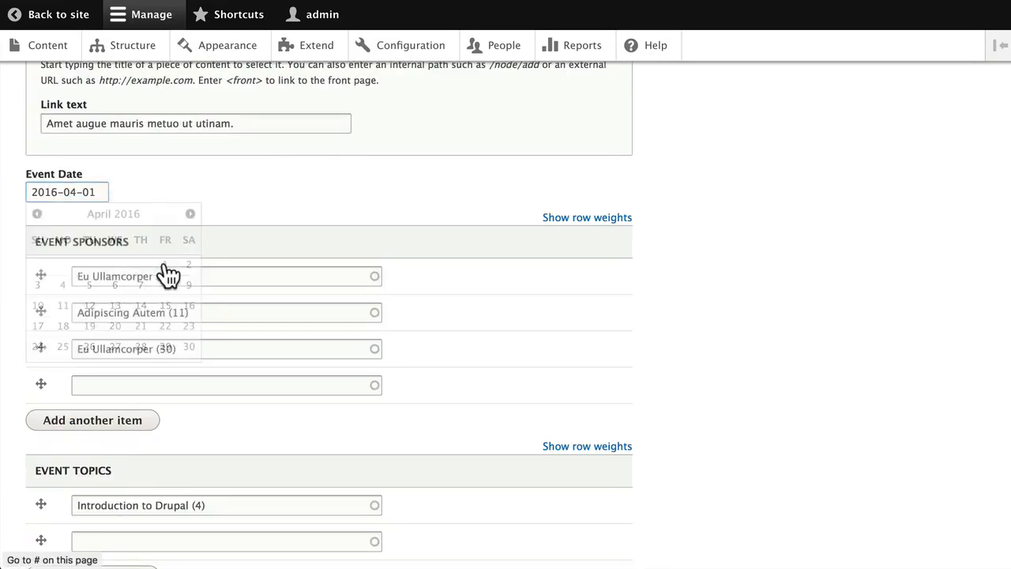
scroll(67, 505, down, 3)
click(78, 487)
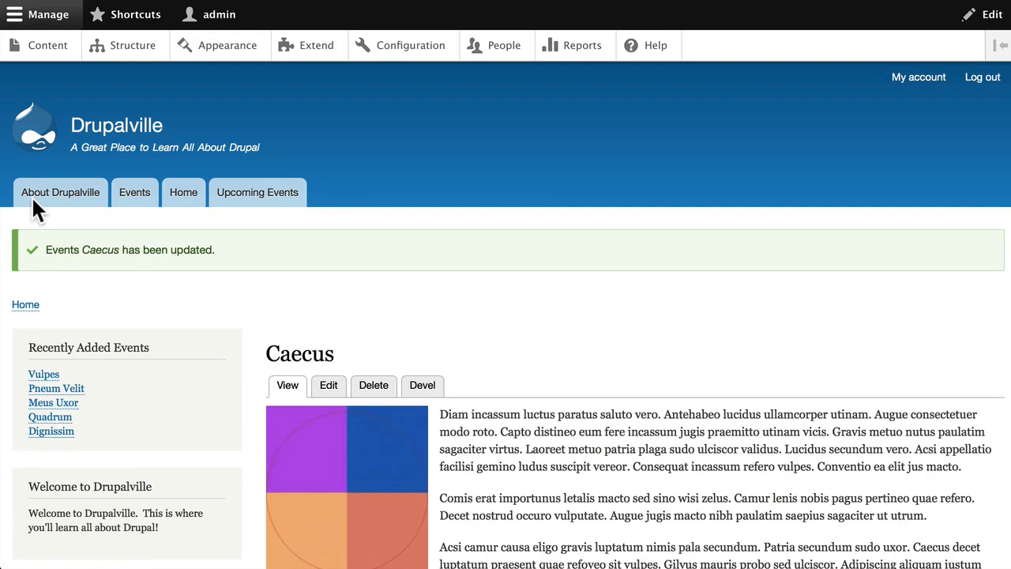
- Open the Pneum Velit event from the site's Events page for editing
click(135, 196)
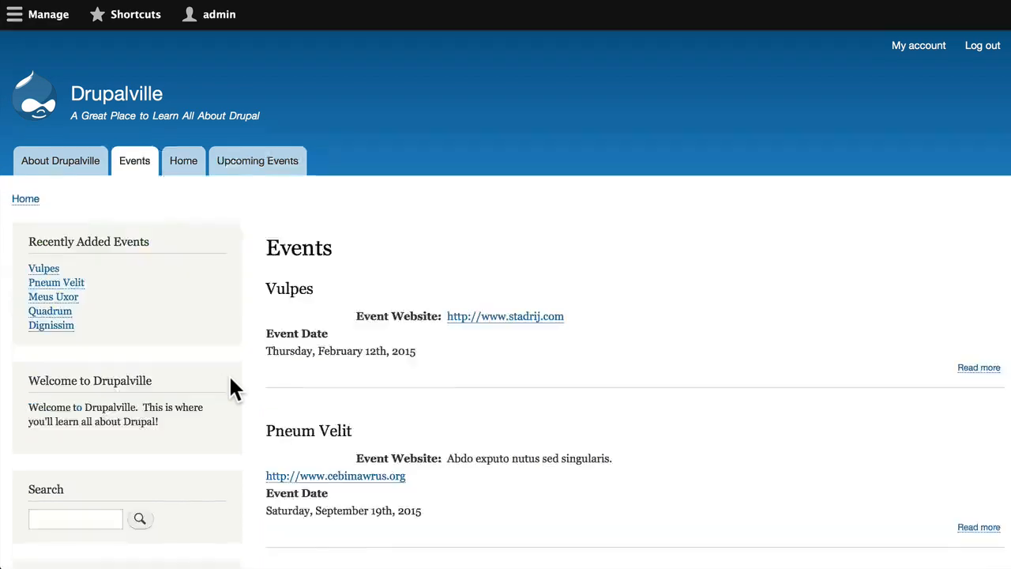
click(335, 470)
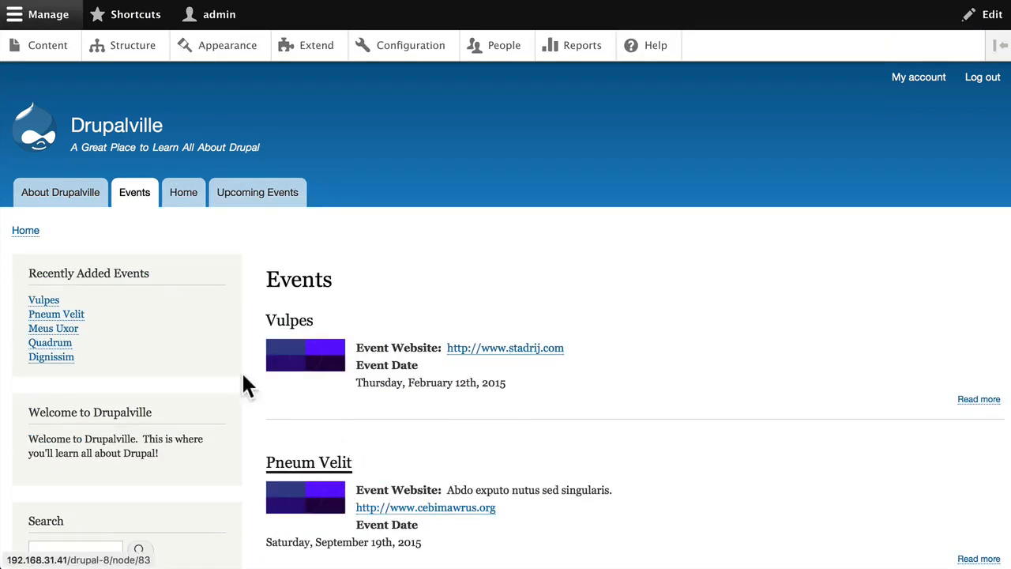
scroll(289, 337, down, 4)
scroll(289, 334, up, 4)
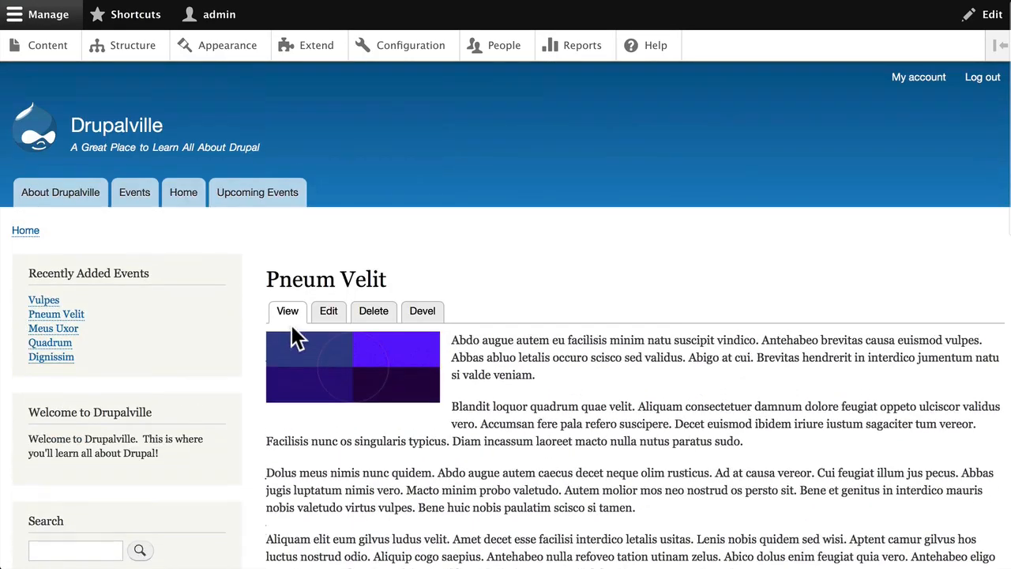
click(338, 310)
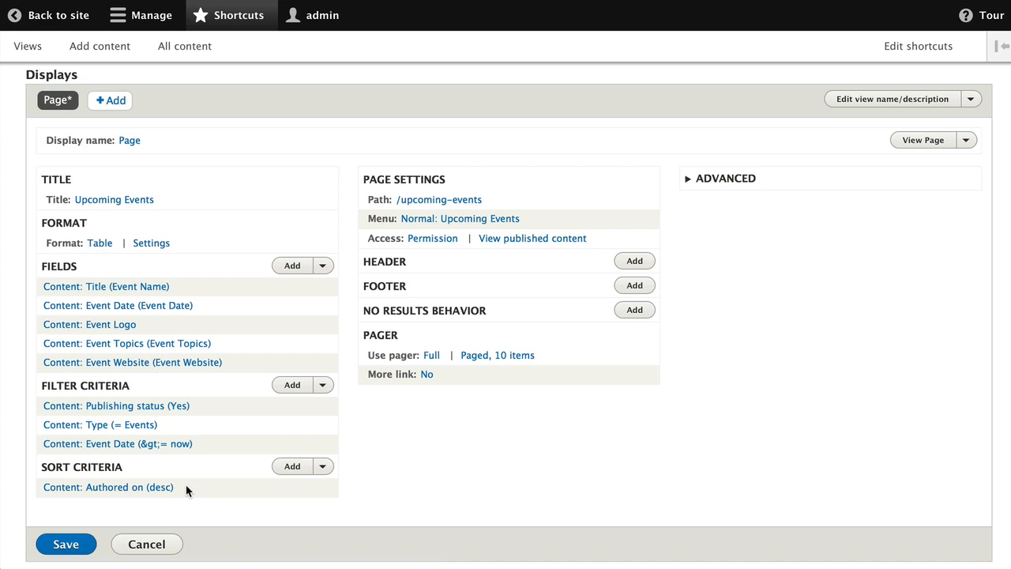
- Replace the view's Authored on sort criterion with Event Date (field_event_date), sorted ascending with Second granularity, for all displays
click(105, 491)
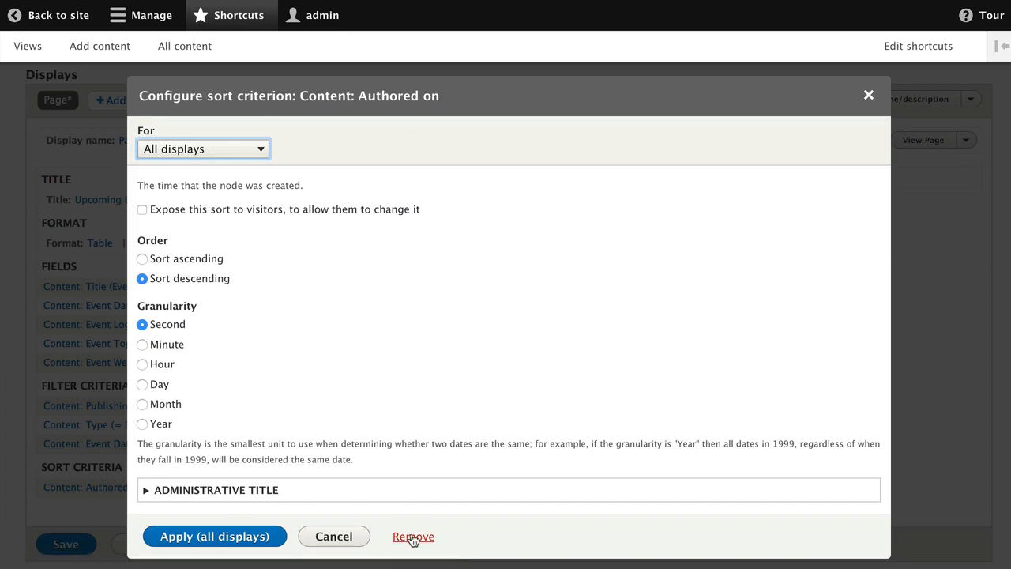
click(412, 538)
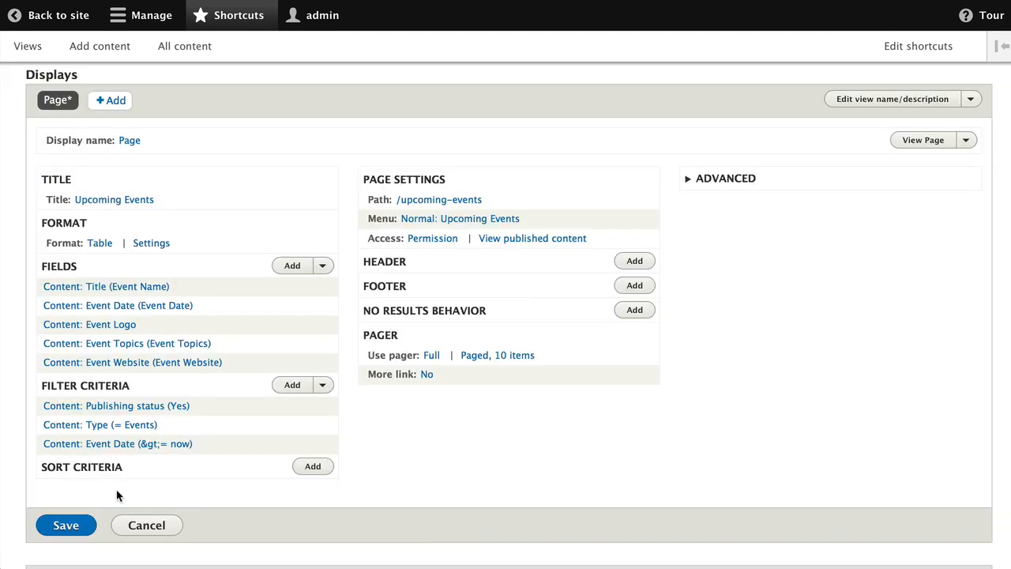
click(313, 466)
scroll(192, 330, down, 5)
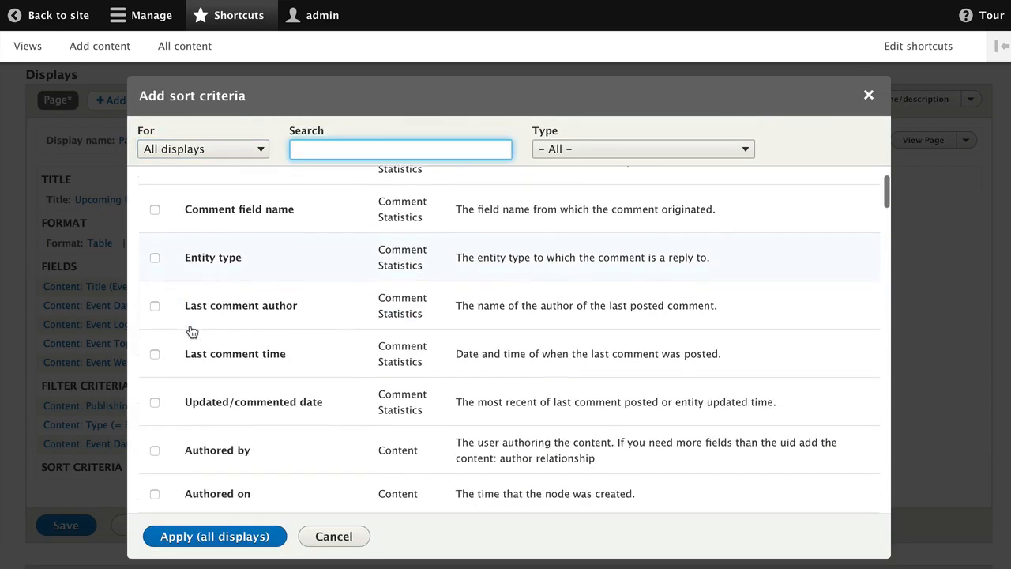
scroll(192, 331, down, 8)
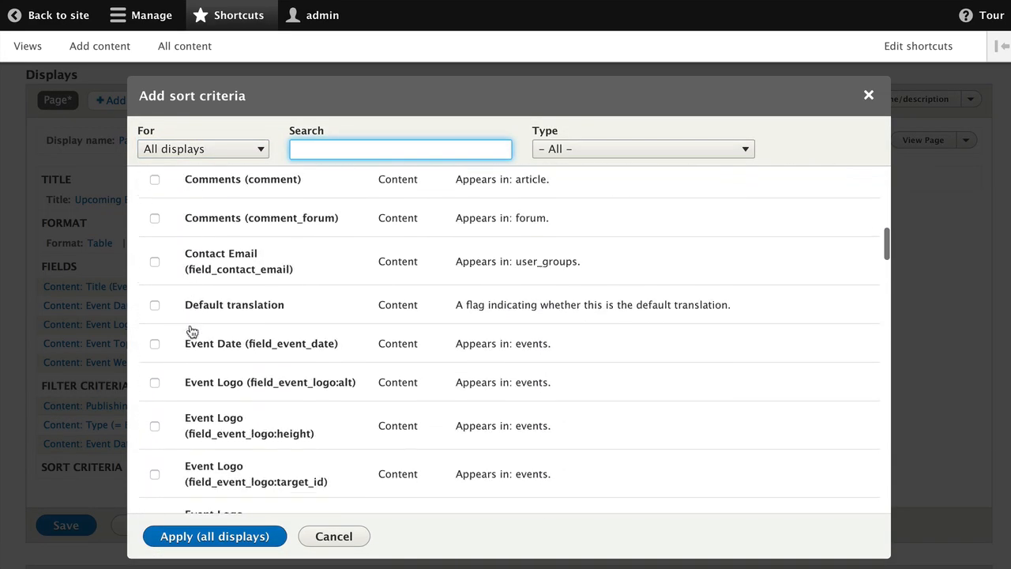
click(154, 290)
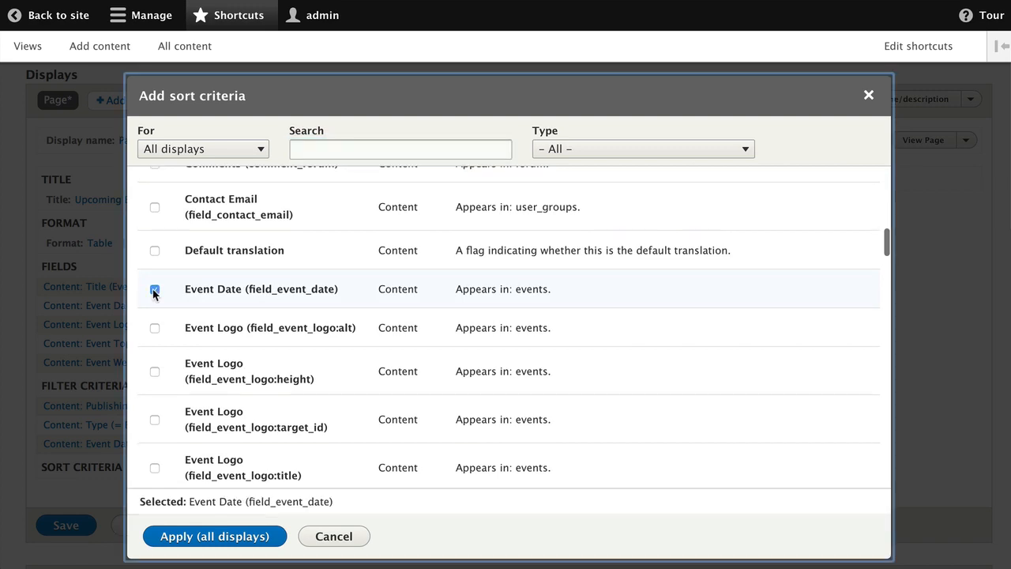
click(195, 538)
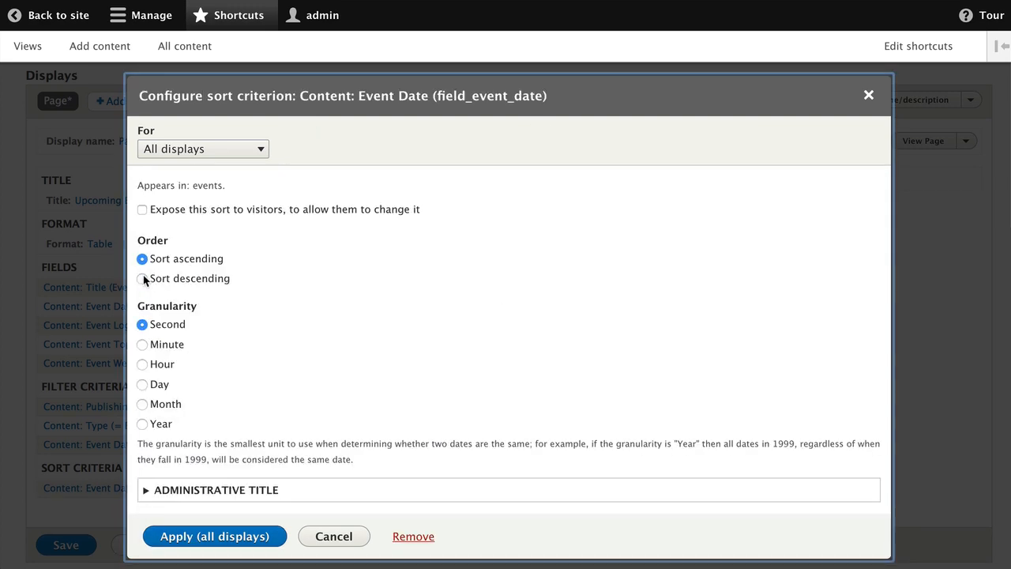
click(218, 538)
- Review the date order of the events in the preview table and save the view
scroll(733, 226, down, 10)
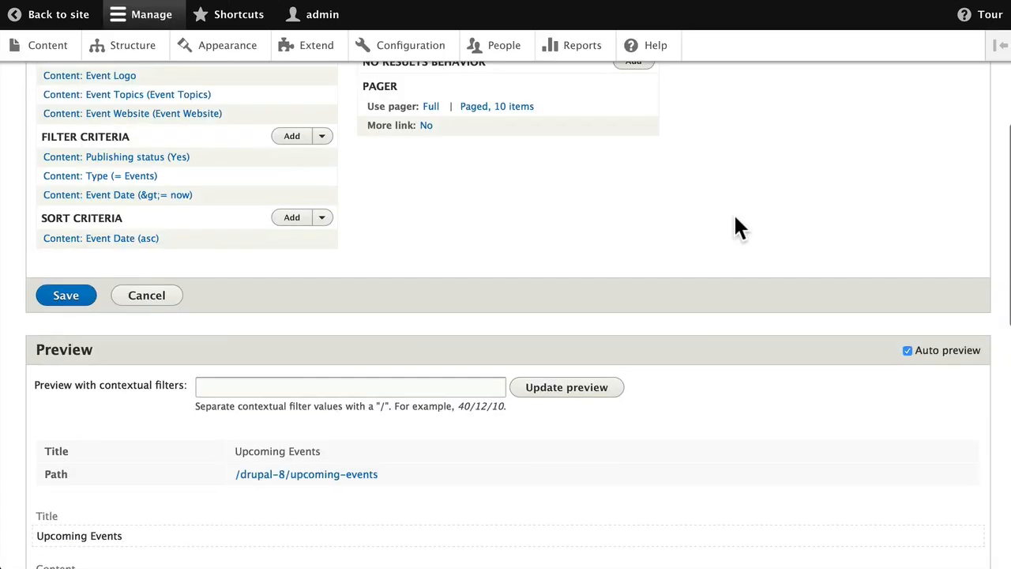
scroll(735, 227, down, 8)
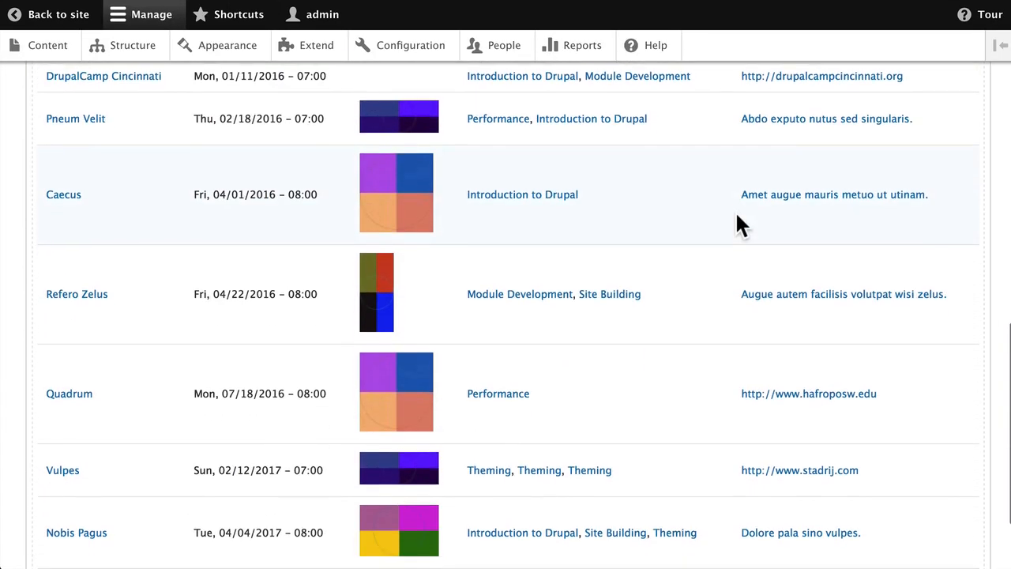
scroll(736, 225, up, 3)
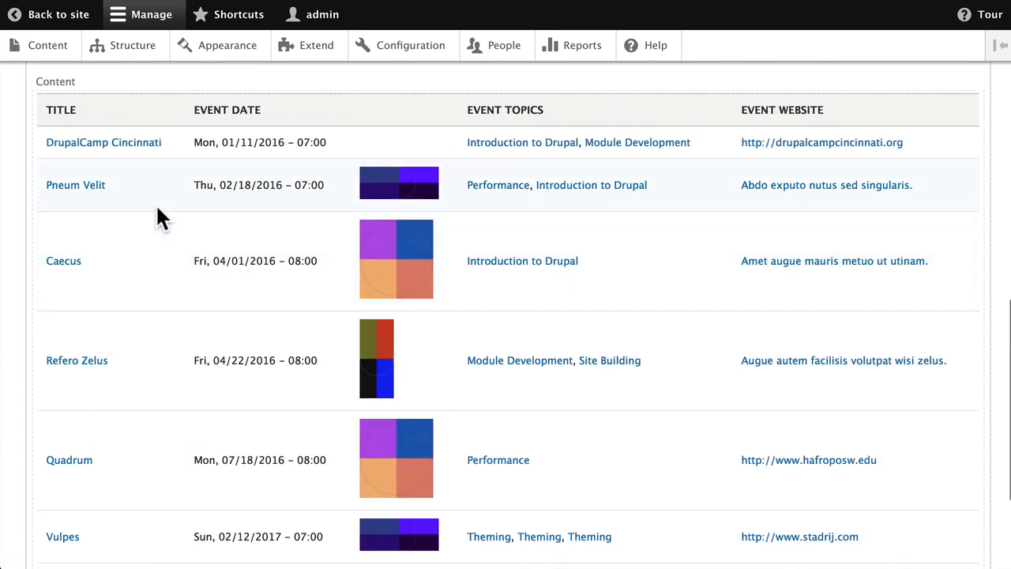
scroll(120, 192, up, 1)
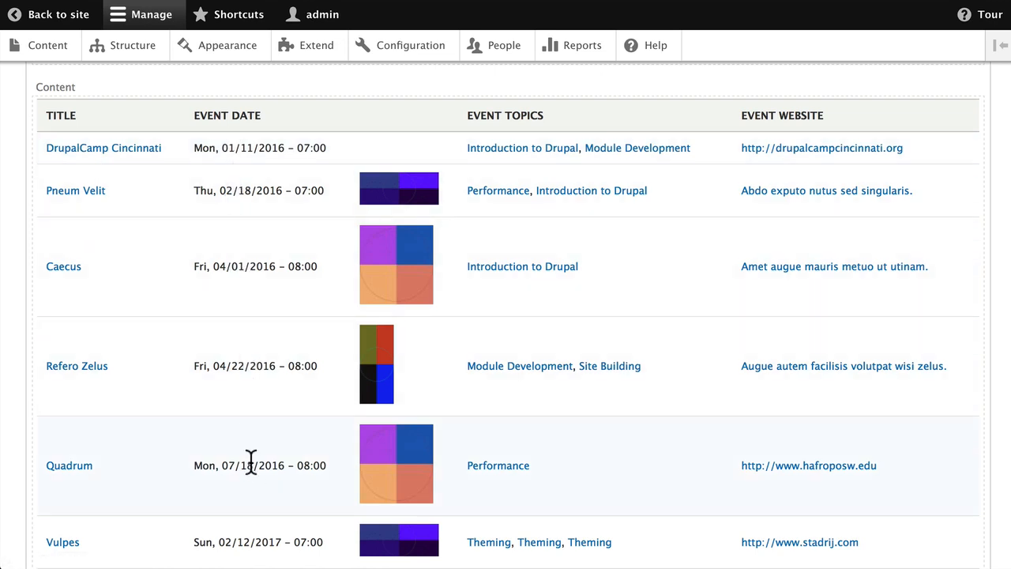
scroll(248, 462, down, 3)
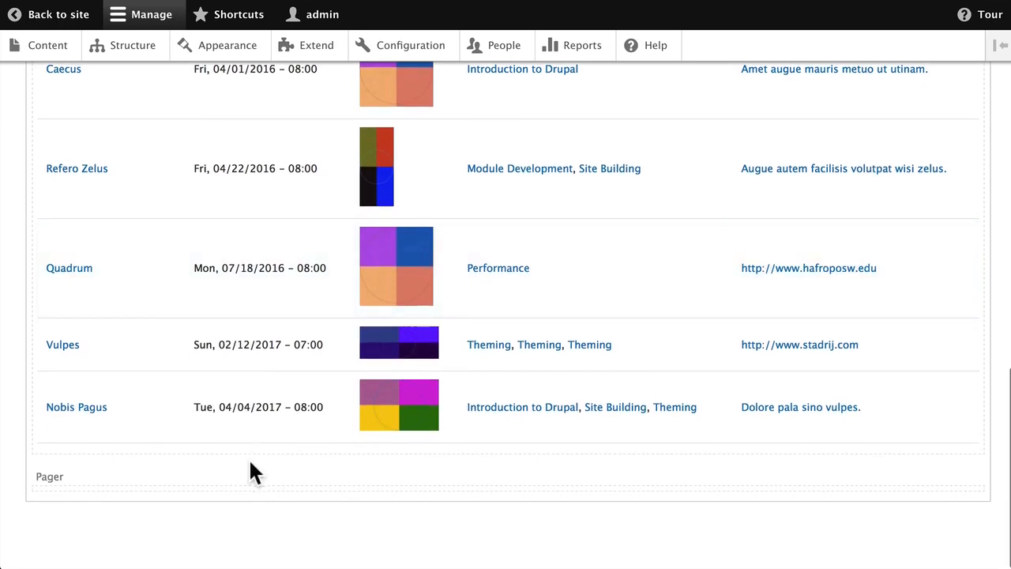
scroll(248, 463, up, 6)
scroll(249, 471, up, 3)
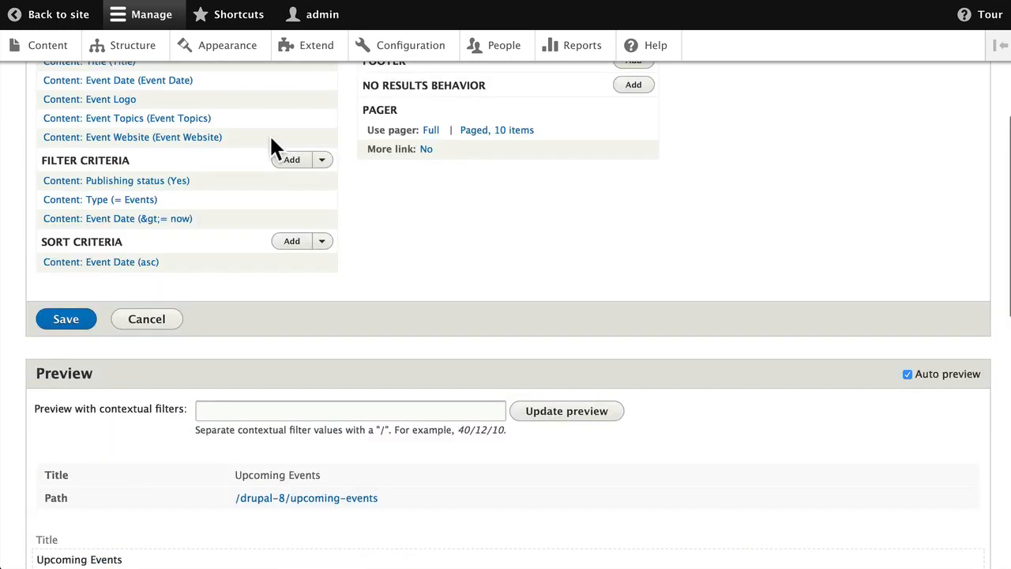
click(66, 318)
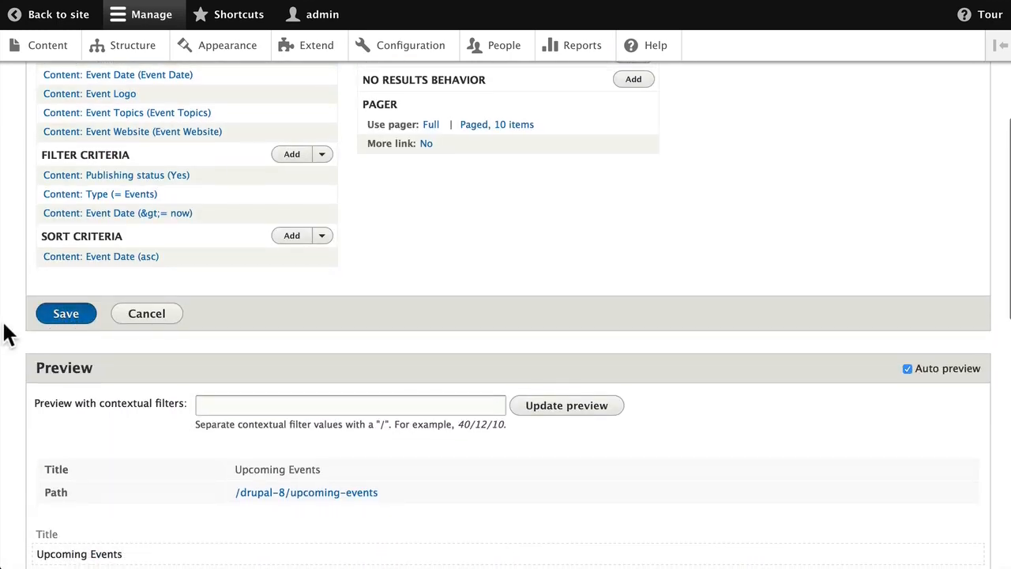
- In the table format settings, place the Event Logo field in the Title column and set that column's separator to <br />
scroll(229, 340, down, 6)
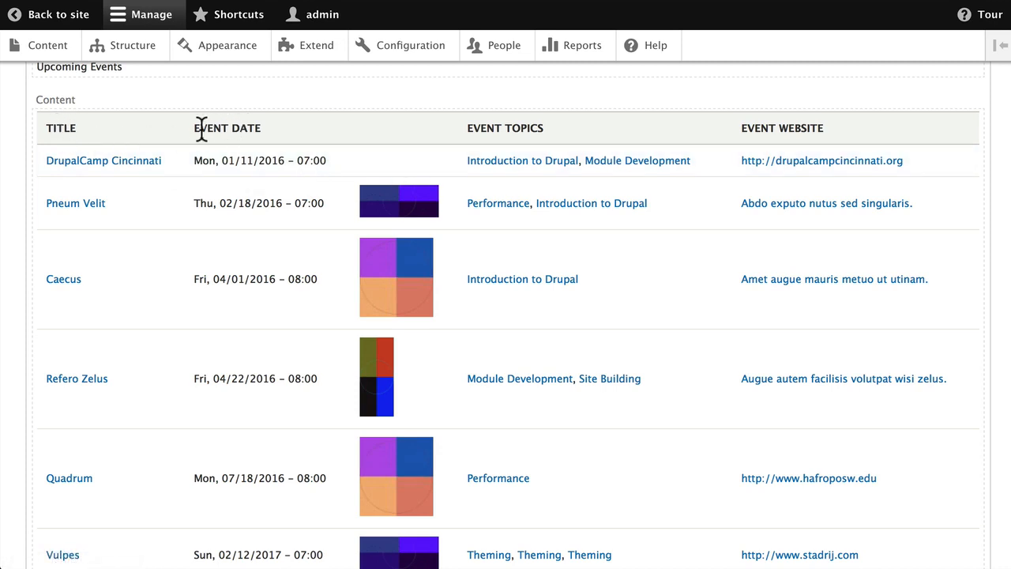
scroll(222, 139, up, 1)
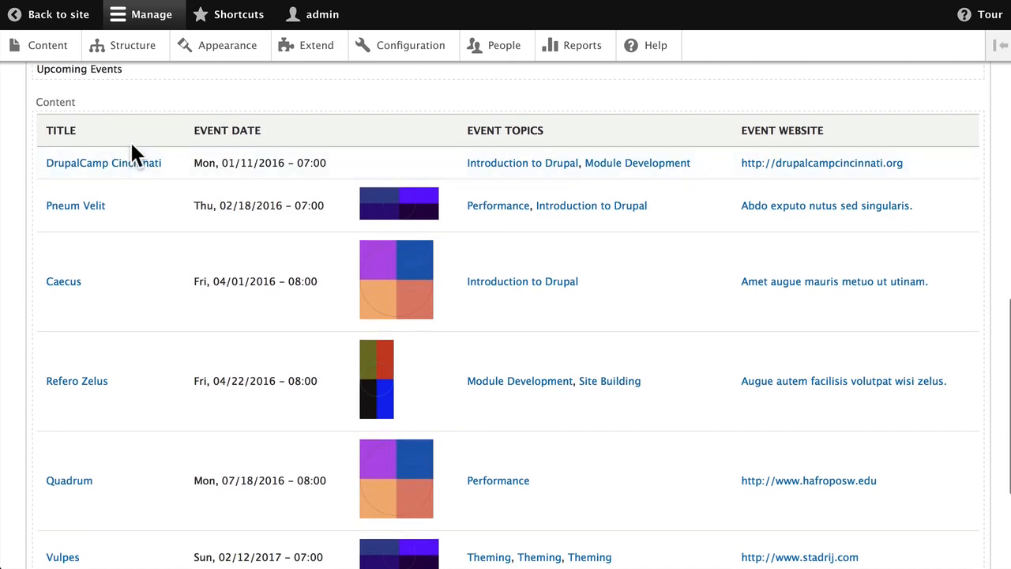
scroll(136, 169, up, 3)
scroll(139, 170, up, 5)
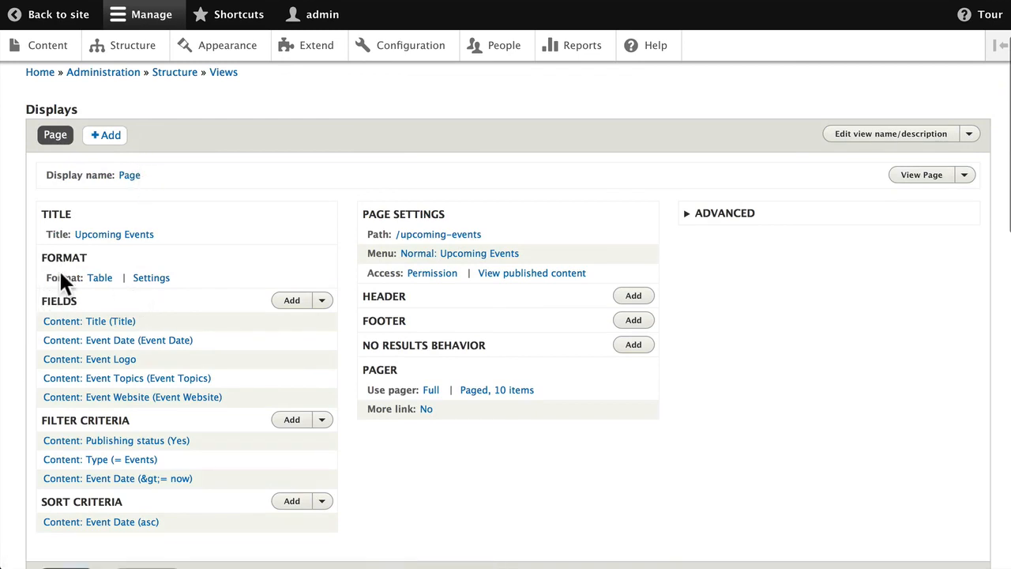
click(148, 285)
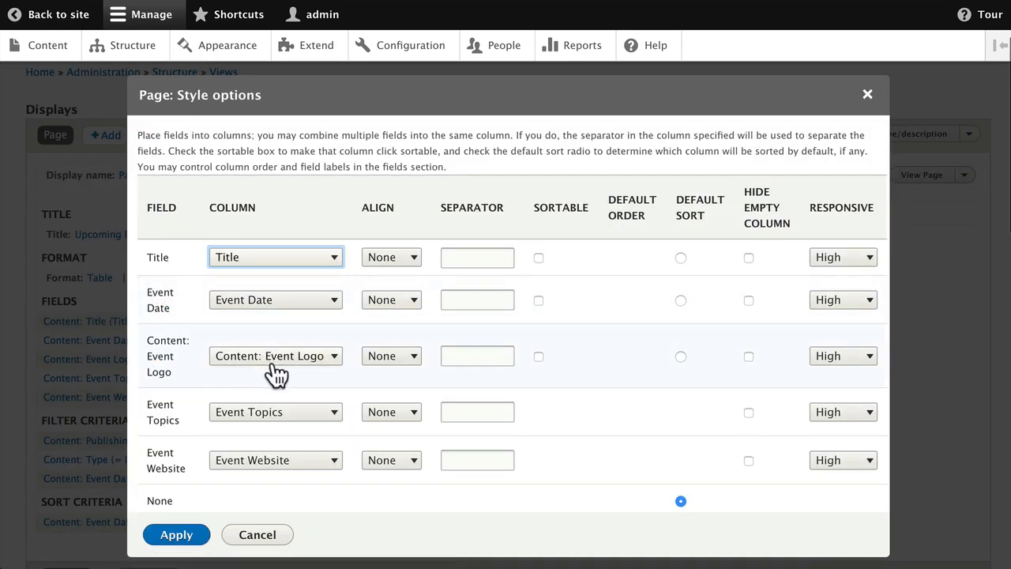
click(305, 356)
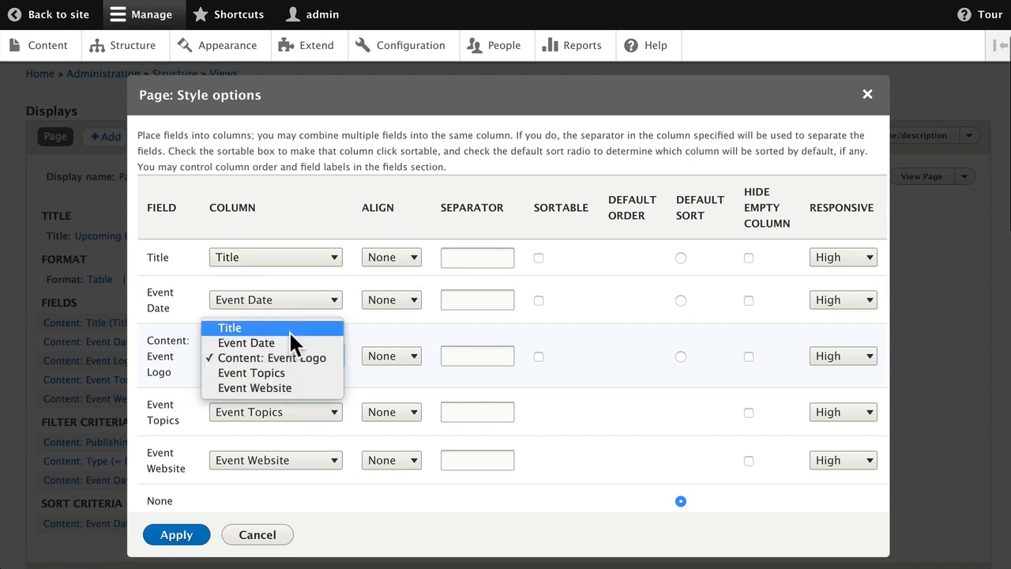
click(286, 325)
click(477, 256)
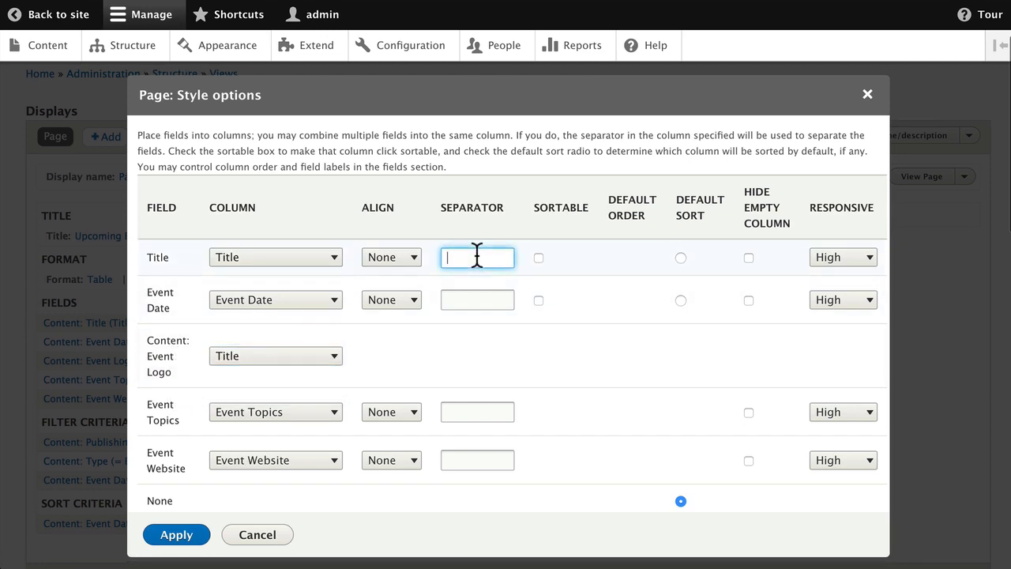
text(<br />)
- Make the Title and Event Date columns sortable, apply the table settings, and check the preview table
click(538, 258)
click(538, 300)
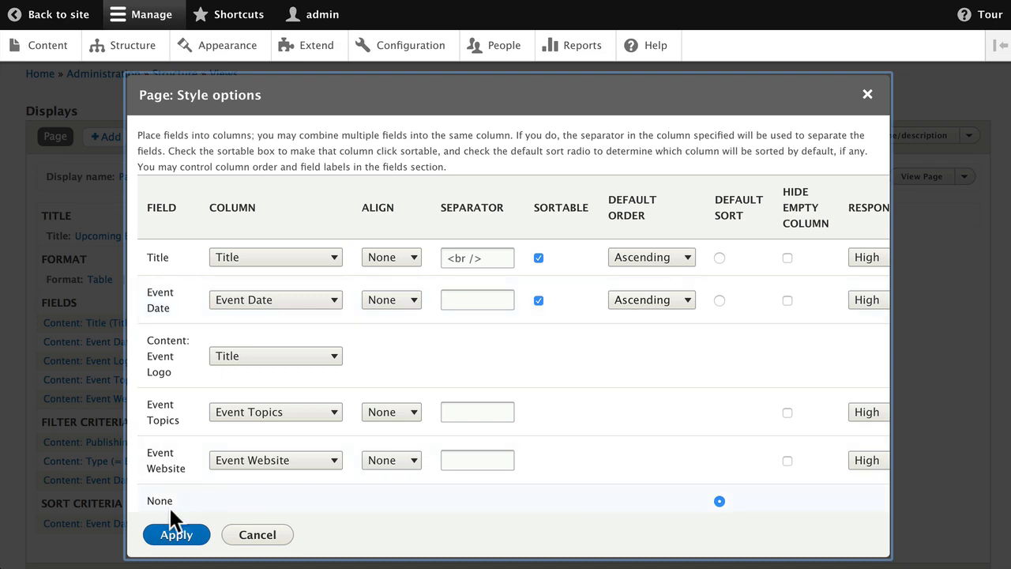
click(175, 534)
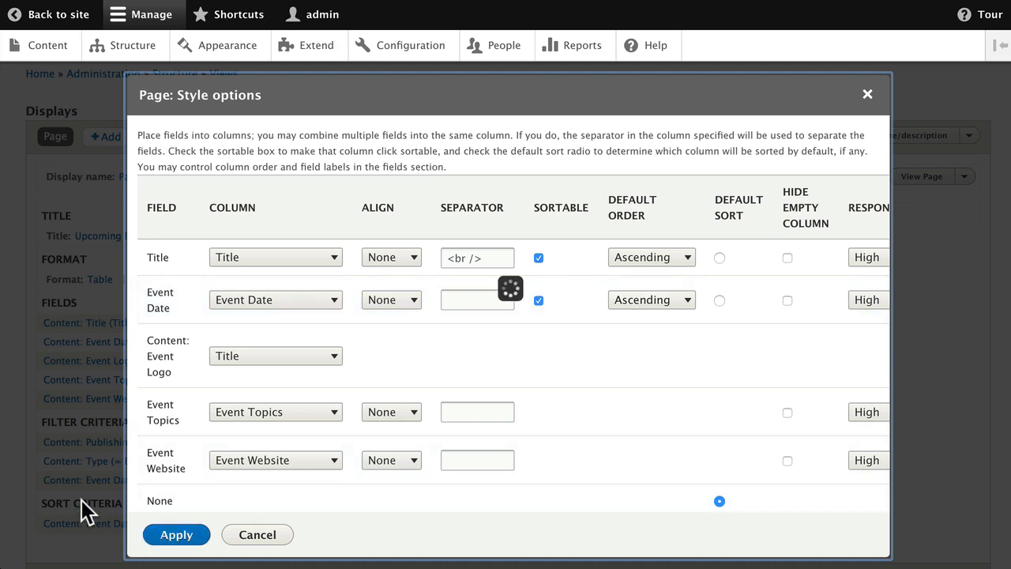
scroll(85, 513, down, 10)
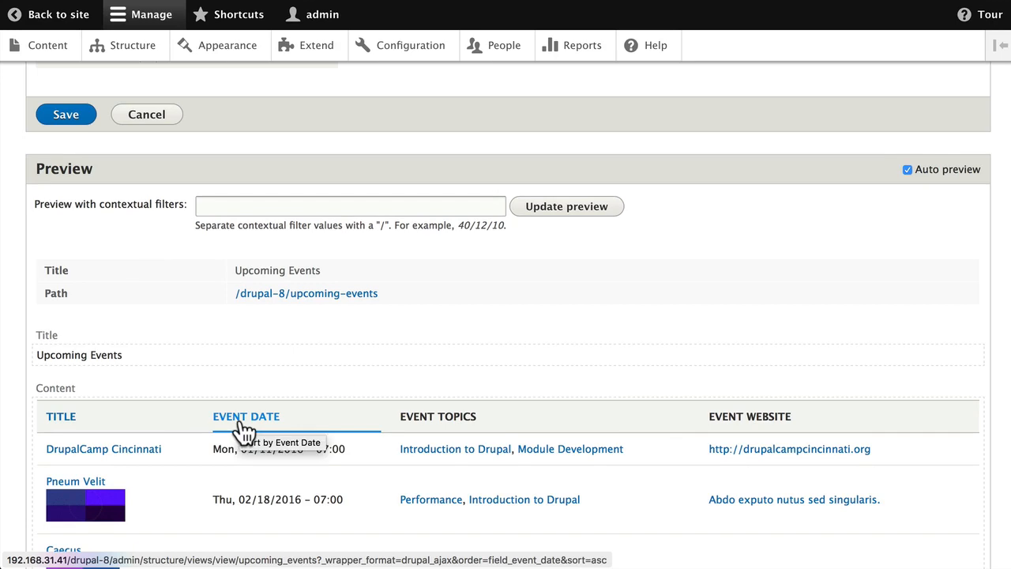
- Change the label of the Title field to Event Name and apply it to all displays
scroll(247, 430, up, 5)
scroll(240, 429, up, 2)
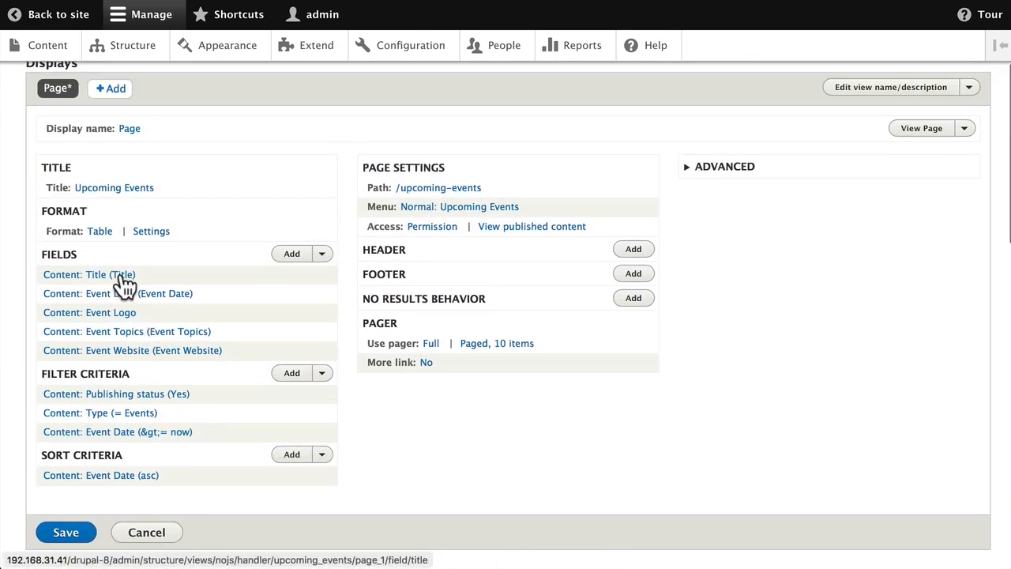
click(122, 278)
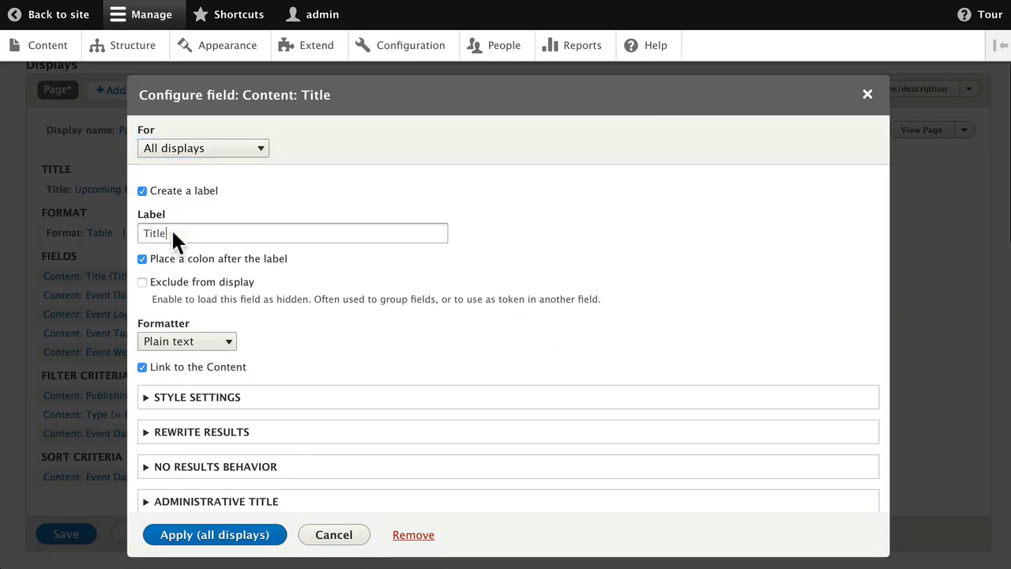
double_click(171, 233)
text(Event Name)
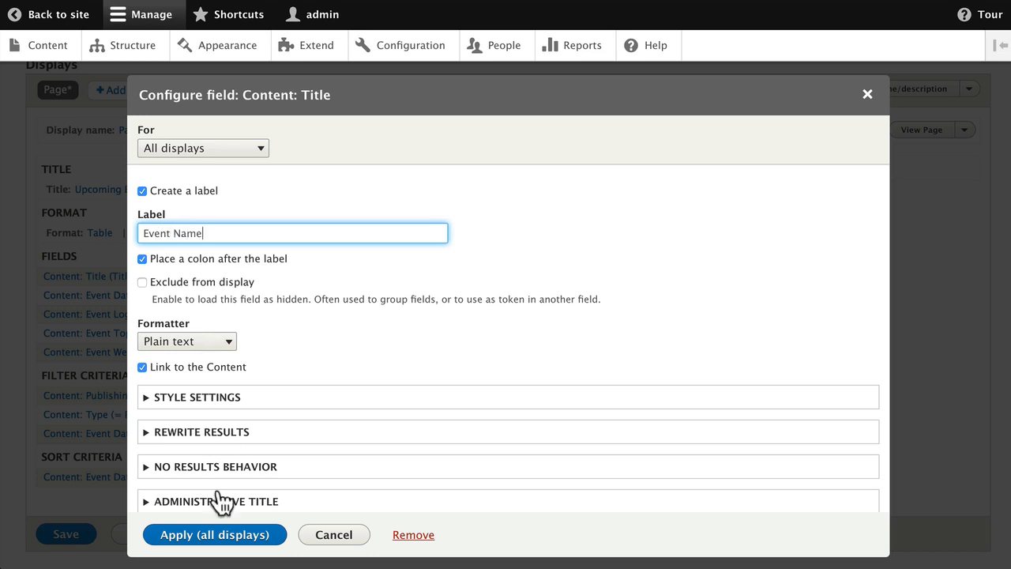
click(215, 536)
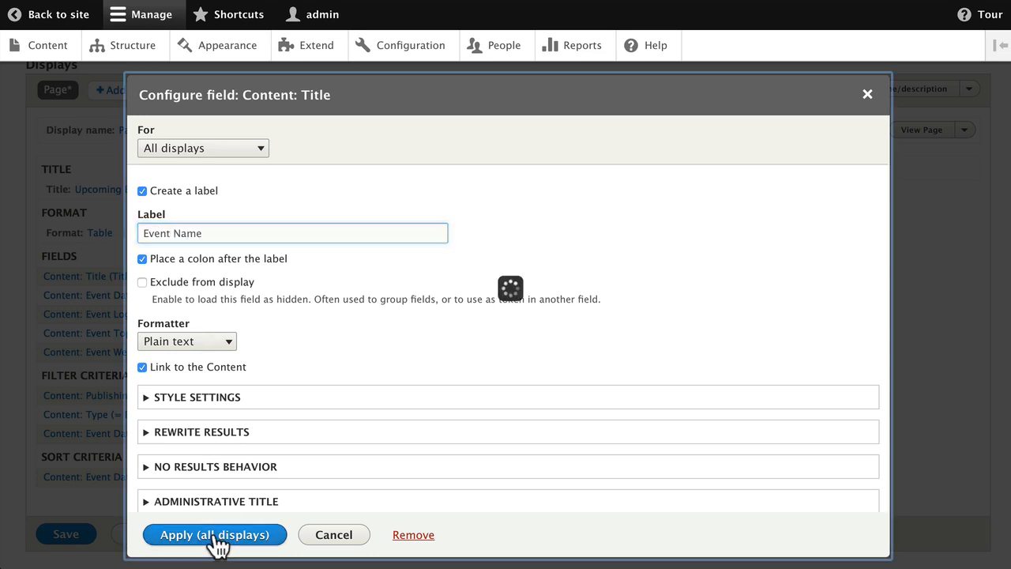
- Check the column headings in the preview table and save the view
scroll(124, 537, down, 5)
scroll(124, 540, down, 4)
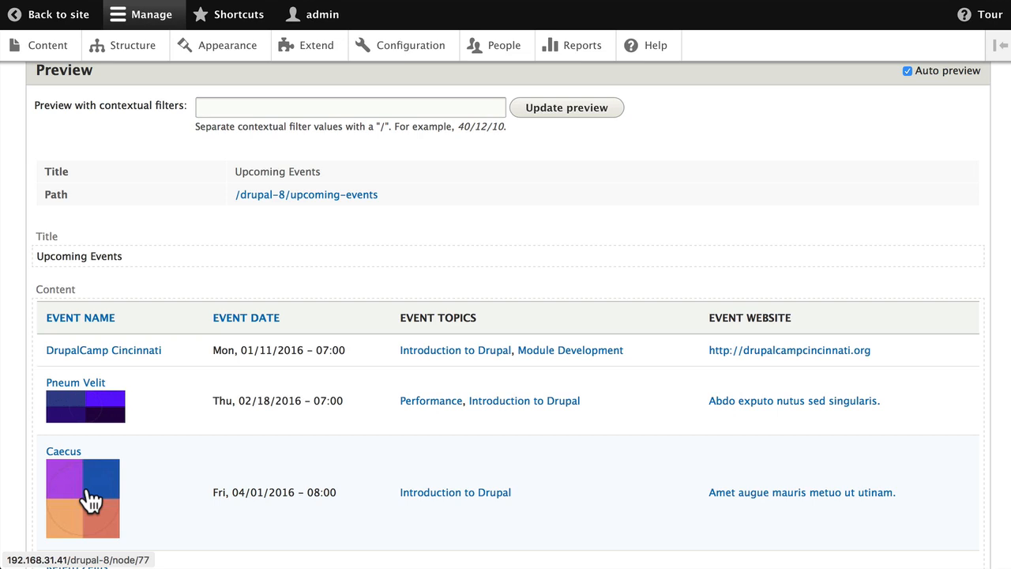
scroll(91, 500, up, 5)
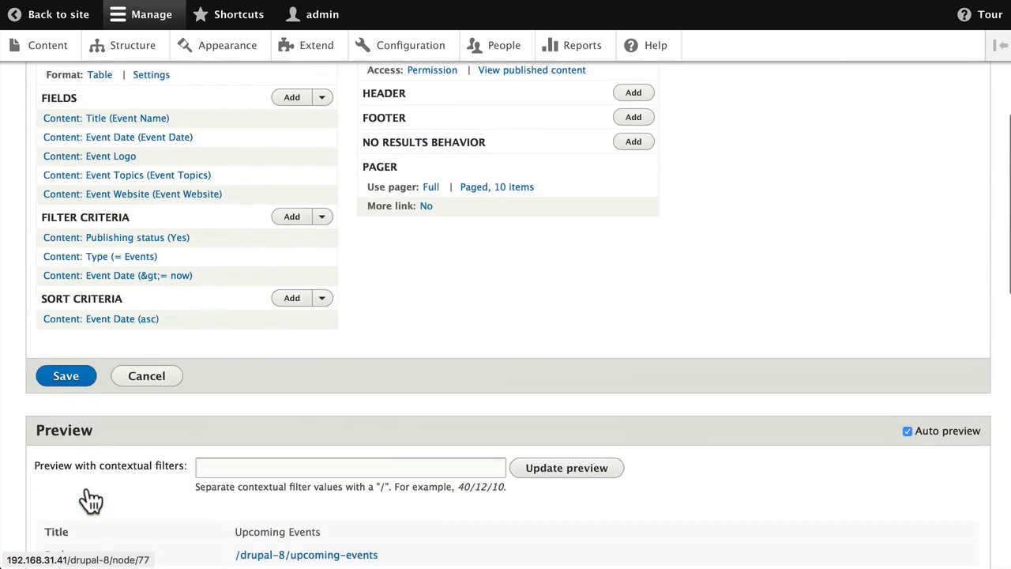
click(68, 377)
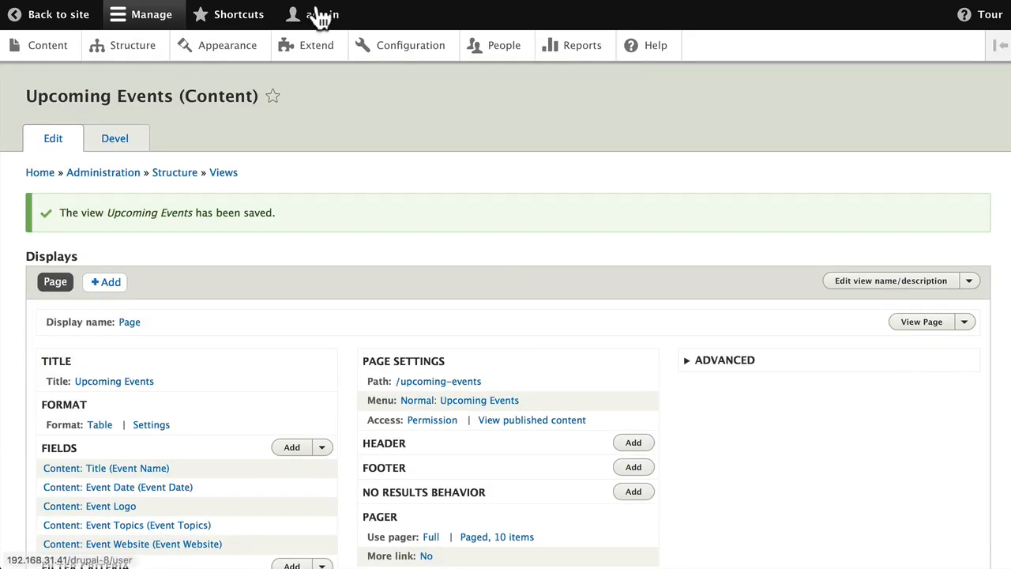
- Return to the public site, open the Upcoming Events page and look through the events table
click(31, 19)
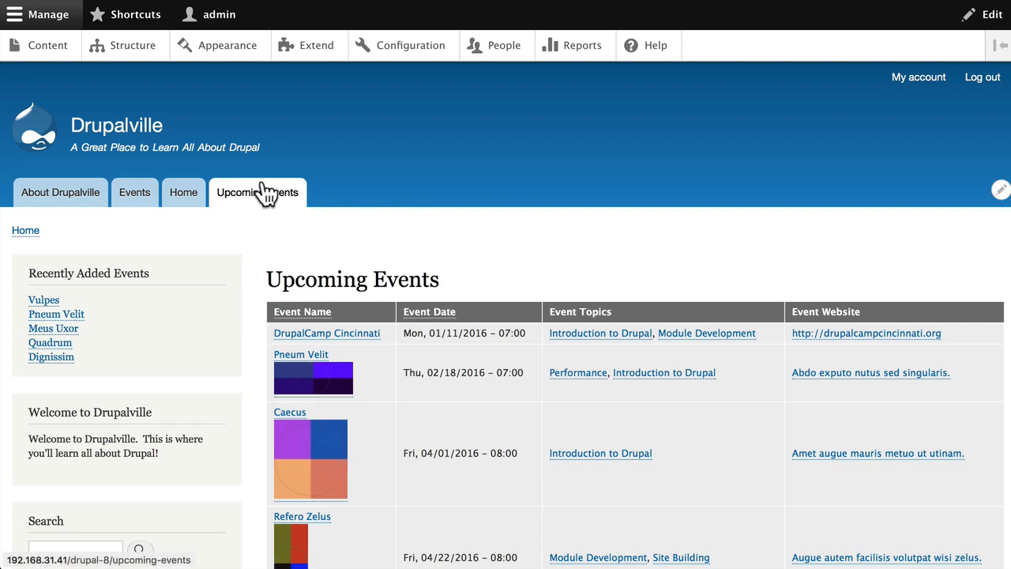
click(265, 192)
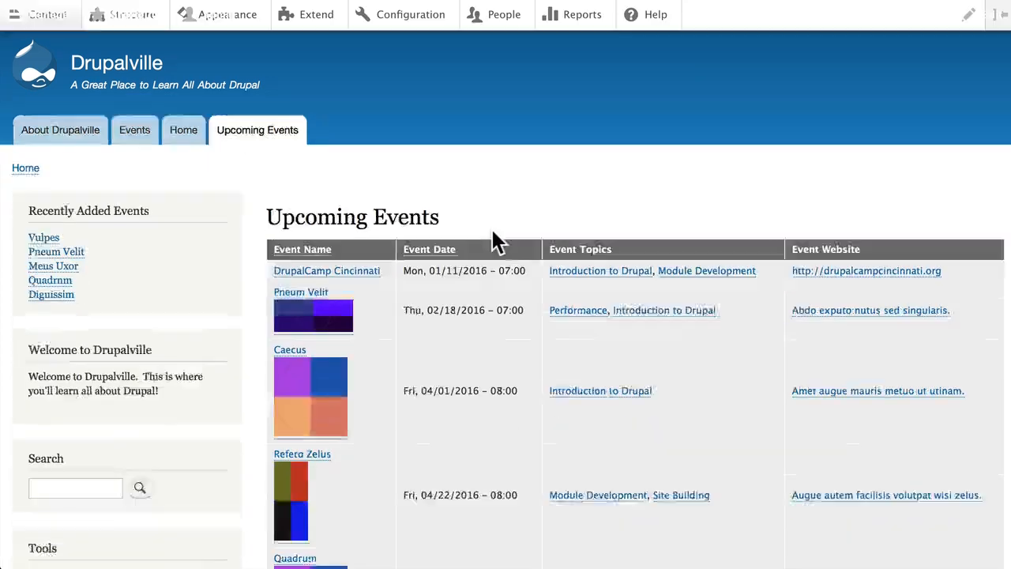
scroll(490, 227, down, 3)
scroll(492, 234, down, 5)
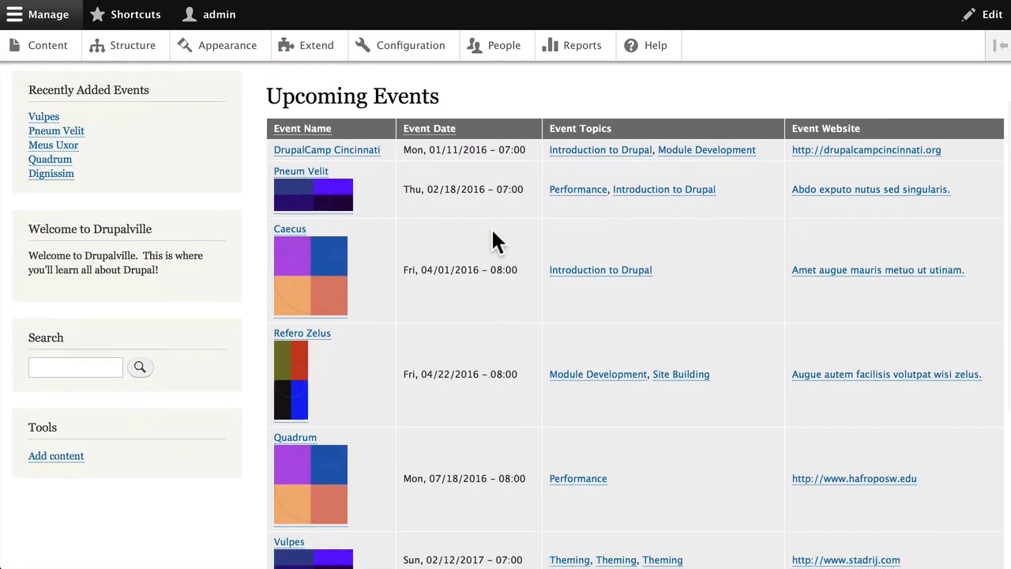
- Test the sortable Event Name and Event Date columns on the page, ending with the events sorted by Event Date ascending
scroll(492, 234, up, 3)
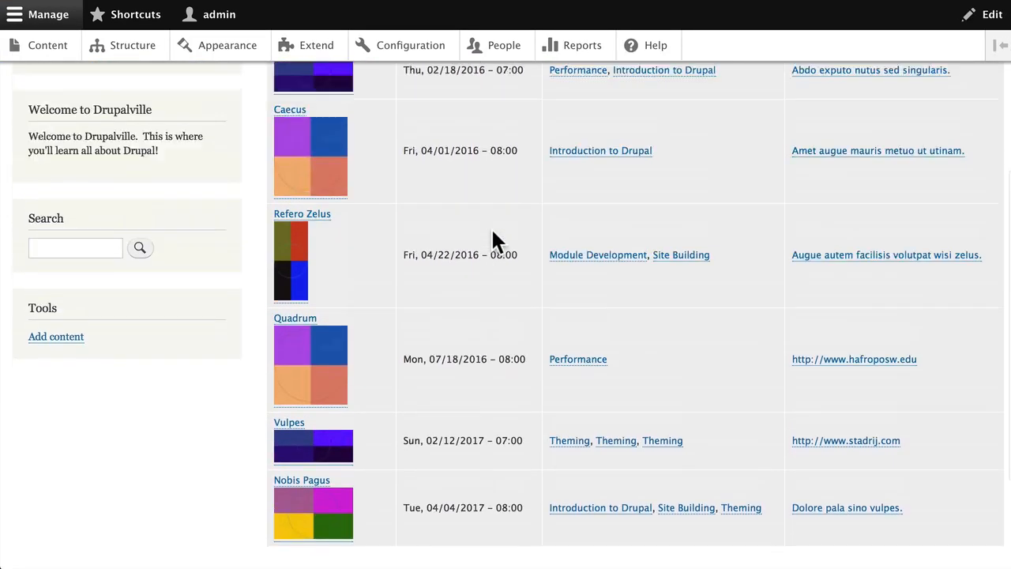
scroll(492, 233, up, 2)
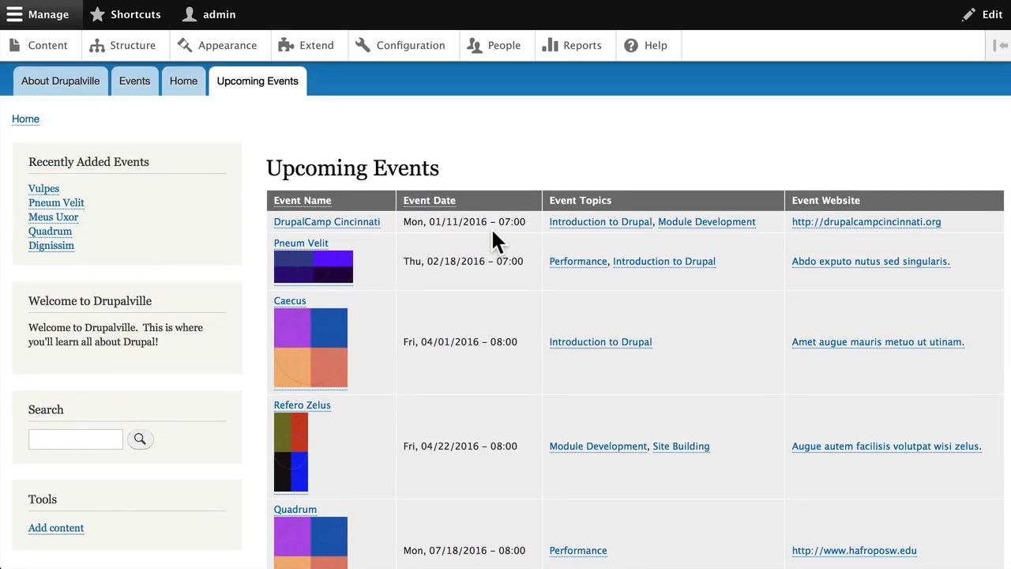
click(295, 201)
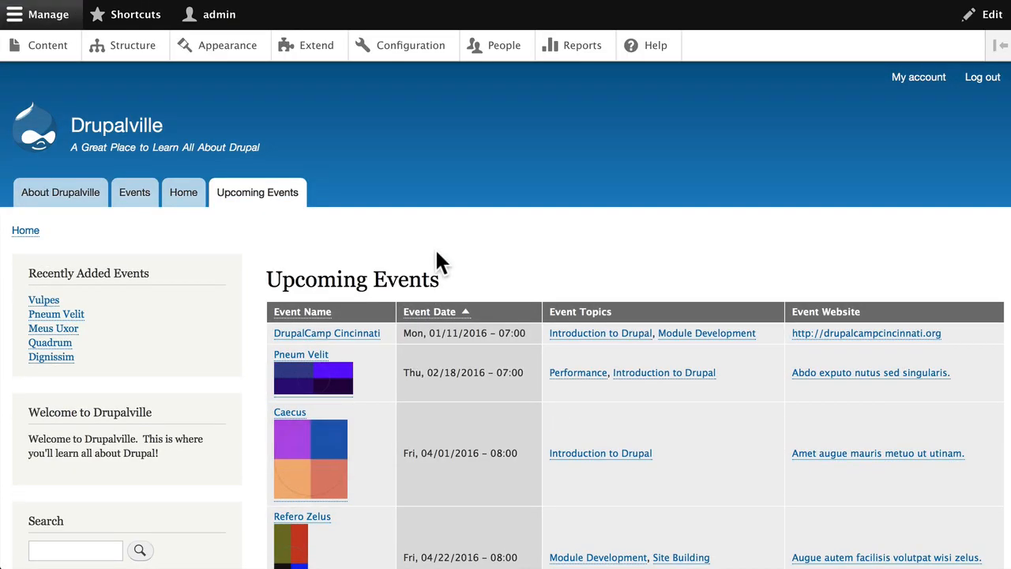
scroll(440, 262, down, 3)
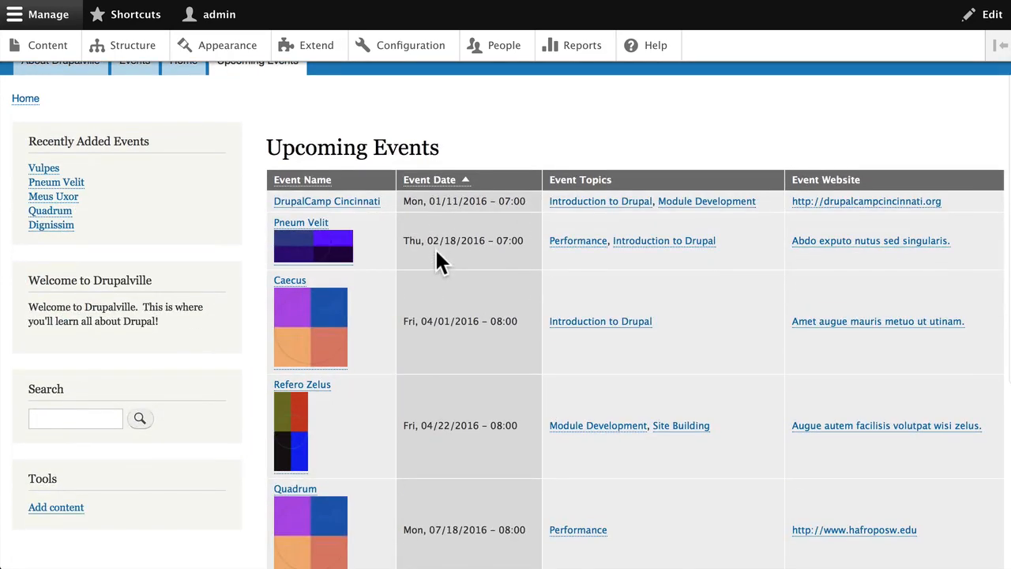